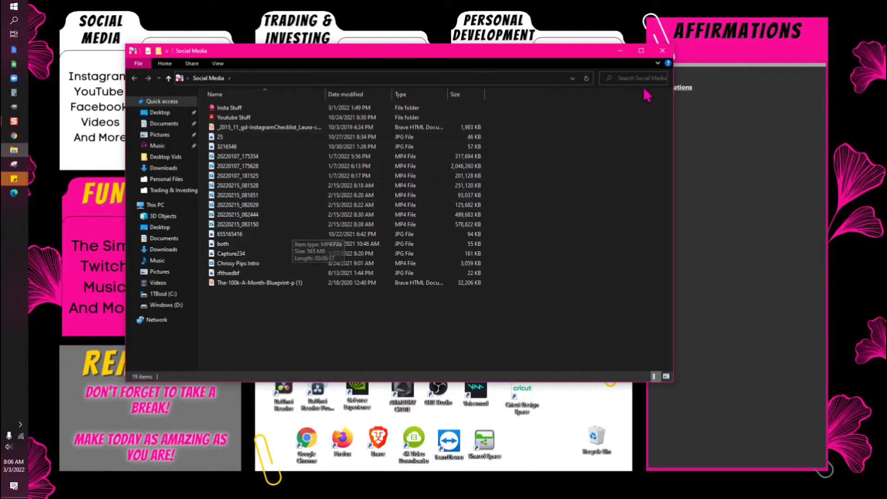
# Close the Social Media folder window, switch to Canva in Chrome and search the templates for "organization desktop wallpapers"
pyautogui.click(662, 50)
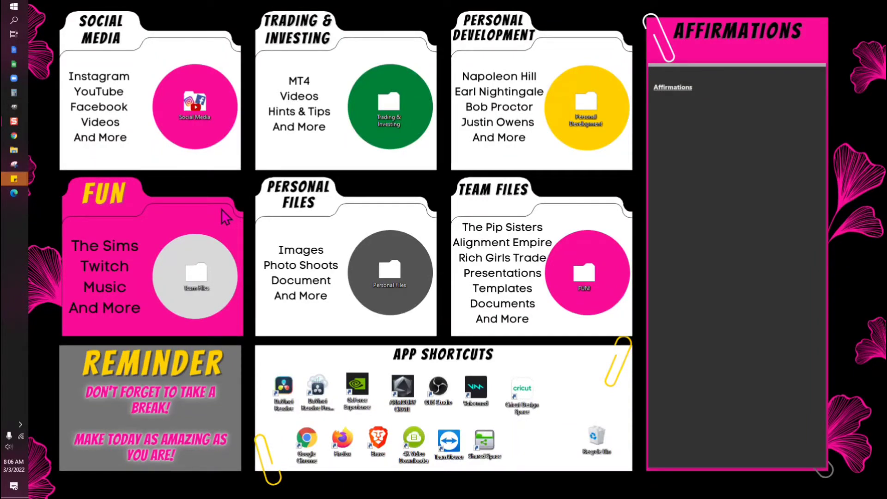
pyautogui.click(14, 136)
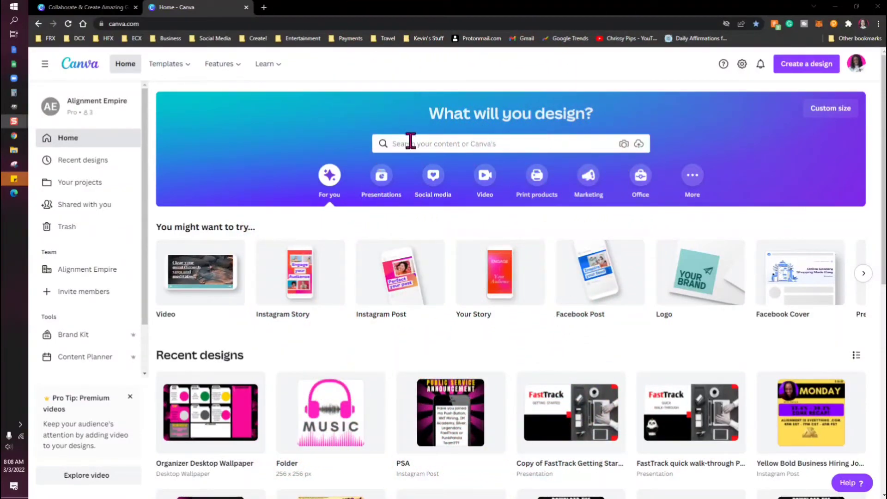
pyautogui.click(459, 143)
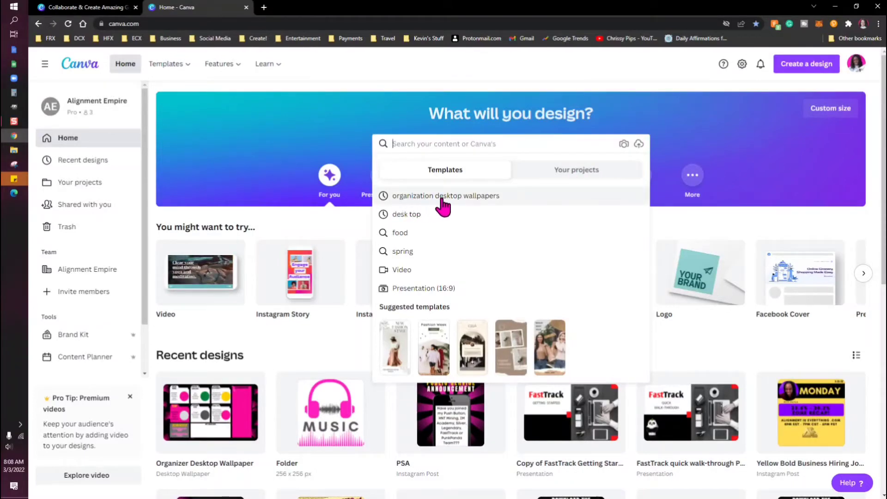
pyautogui.click(461, 199)
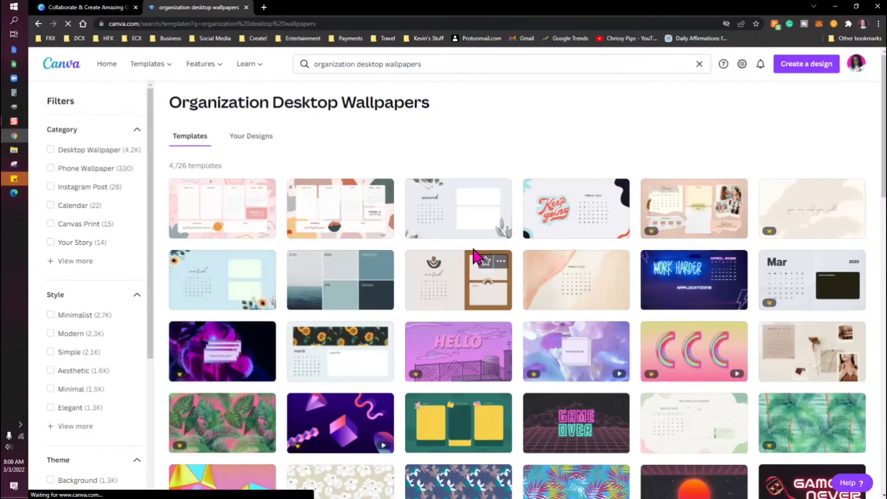
# Preview the Neon Pink April 2022 Desktop Wallpaper template in the editor, then return to the template results
pyautogui.scroll(-5, 459, 245)
pyautogui.scroll(-6, 443, 253)
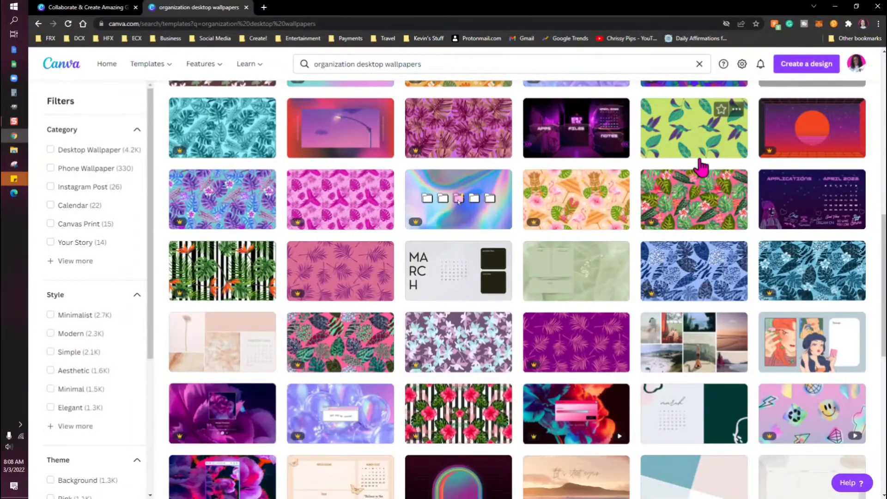
pyautogui.click(557, 140)
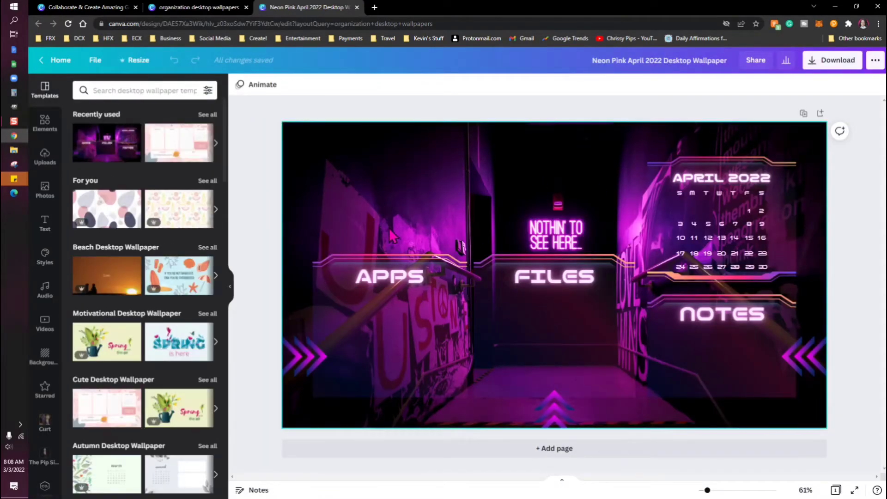
pyautogui.click(357, 7)
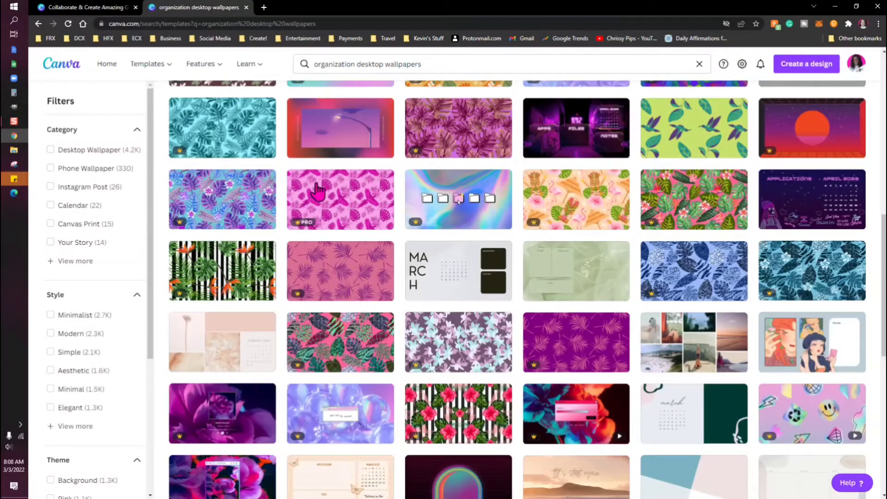
# Preview the Pink Texture Collage February 2022 Desktop Wallpaper template in the editor, then return to the template results
pyautogui.scroll(-2, 341, 259)
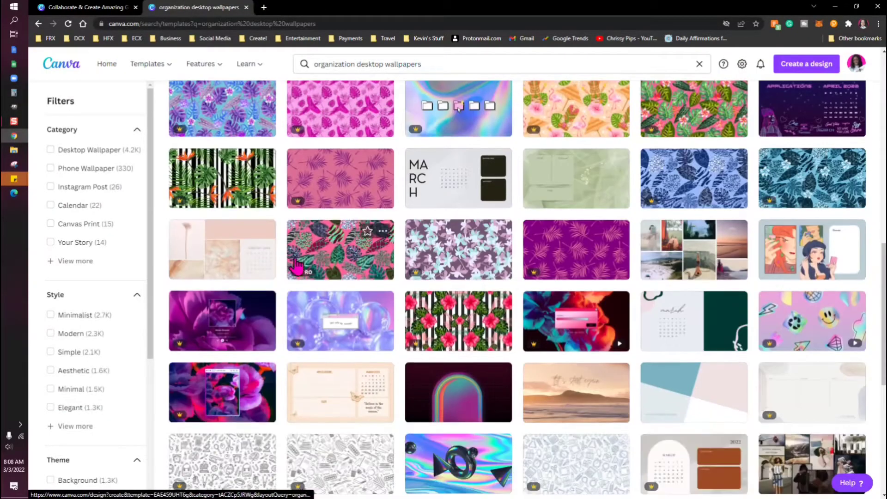
pyautogui.click(221, 228)
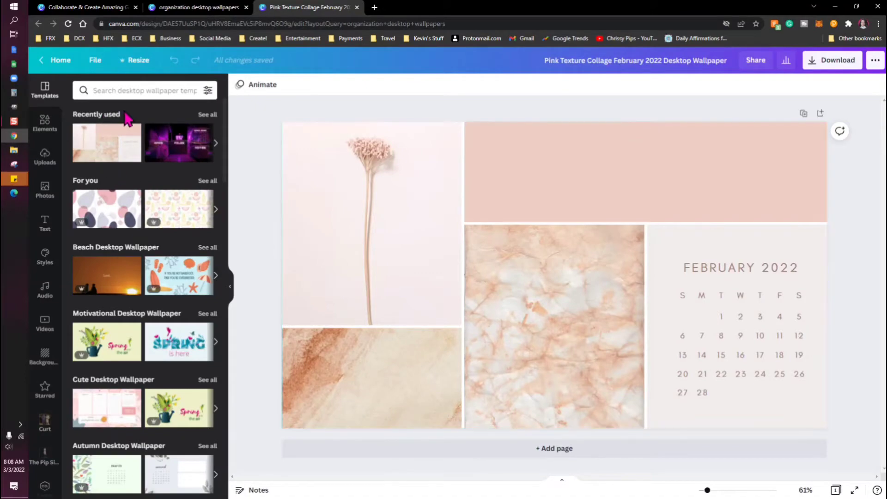
pyautogui.click(356, 7)
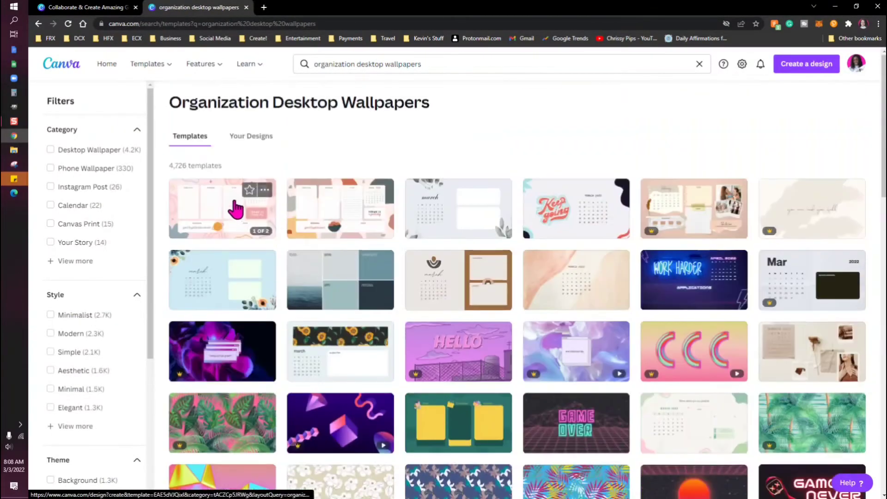
# Examine the three pages of the Organizer Desktop Wallpaper design: the folder layout, the March 2022 calendar with to-do list, and the notes page
pyautogui.moveTo(133, 73)
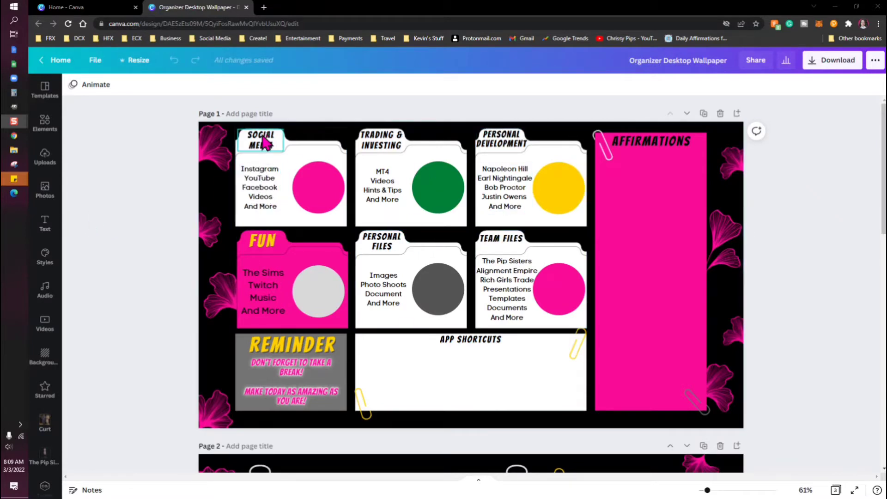
pyautogui.click(308, 148)
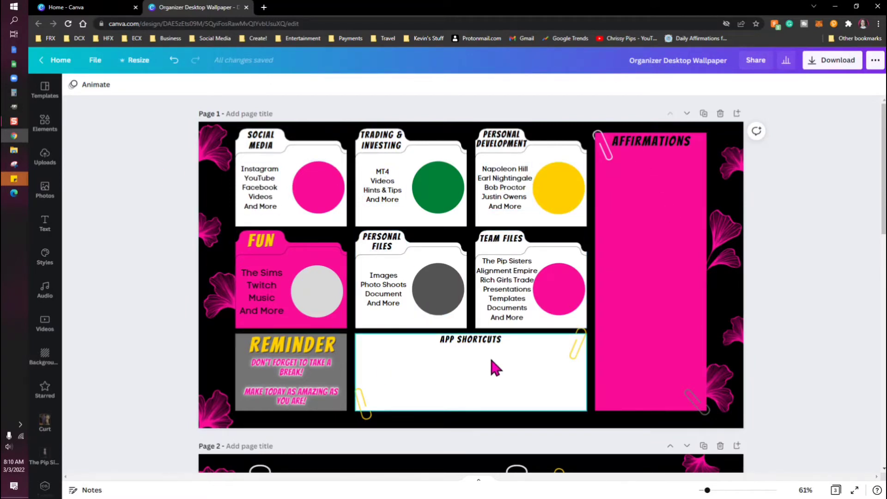
pyautogui.scroll(-1, 495, 375)
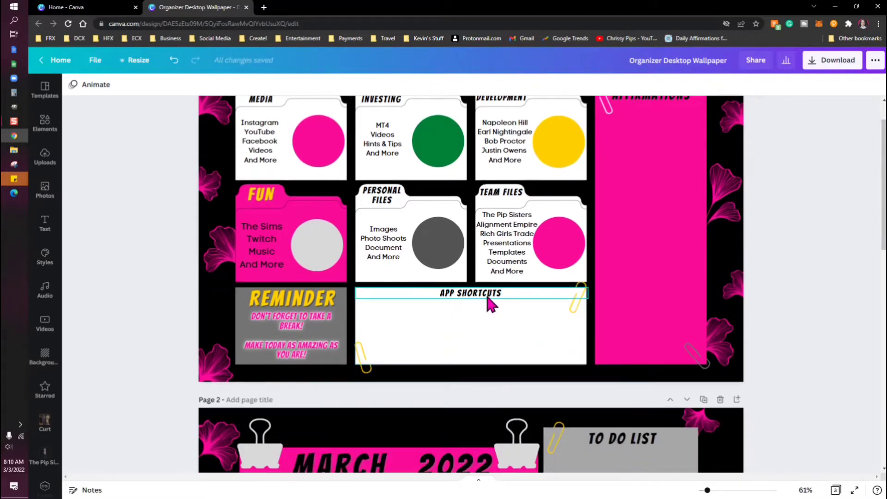
pyautogui.scroll(1, 470, 330)
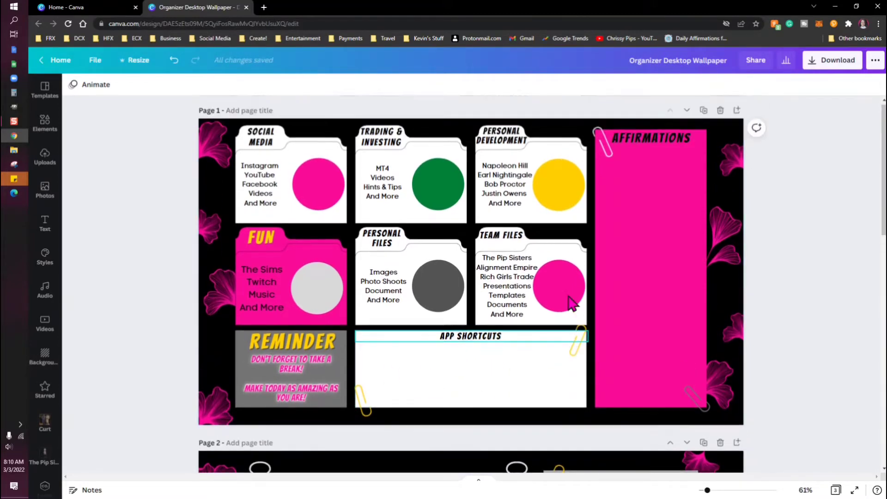
pyautogui.scroll(-5, 631, 360)
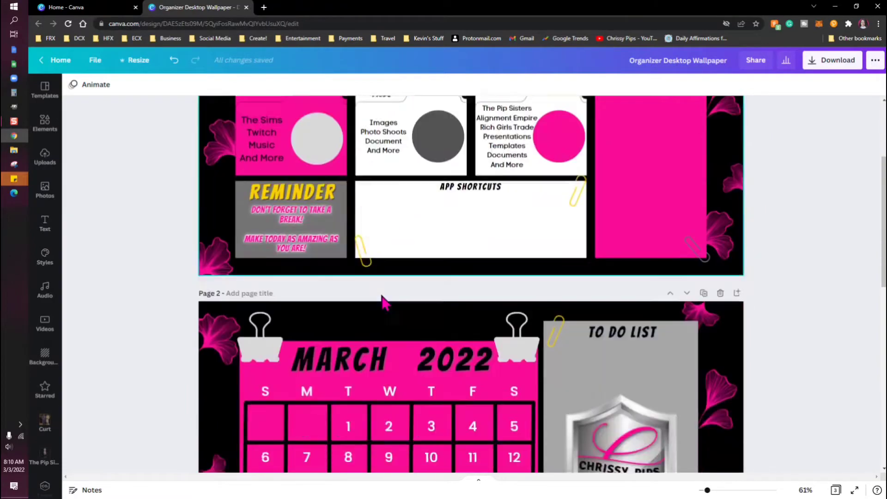
pyautogui.scroll(3, 637, 178)
pyautogui.scroll(1, 641, 155)
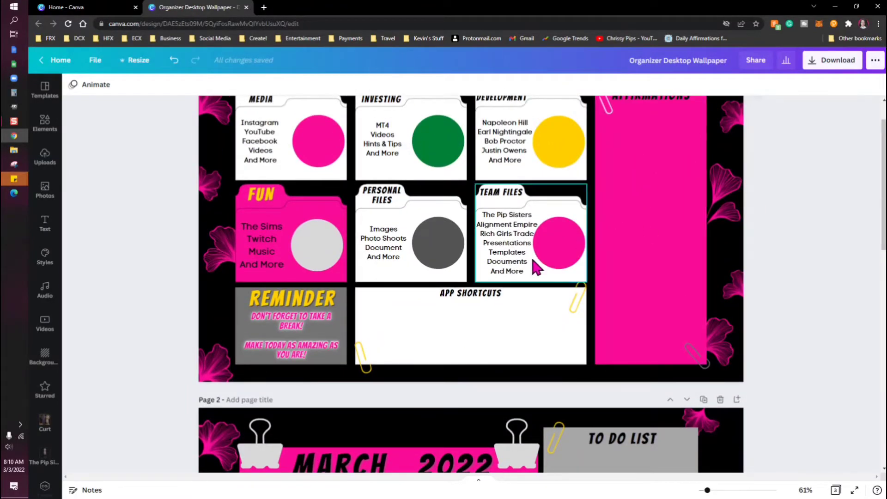
pyautogui.scroll(-6, 534, 257)
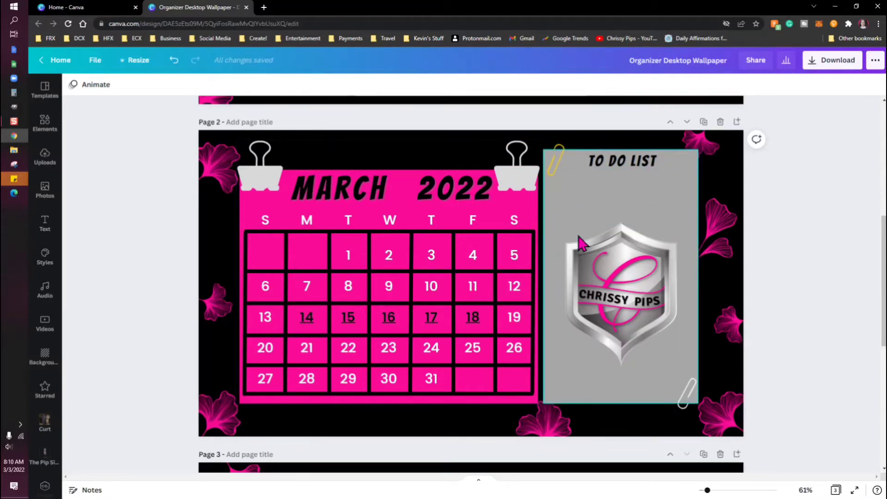
pyautogui.scroll(-3, 322, 247)
pyautogui.scroll(-4, 322, 247)
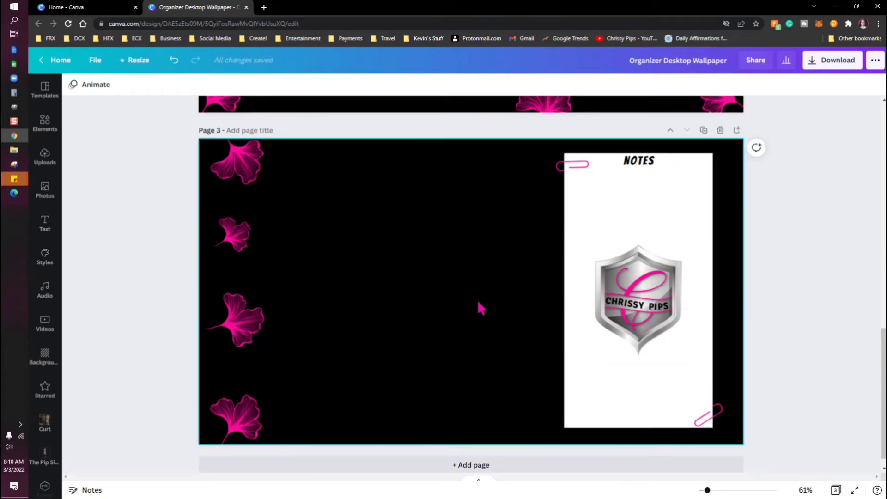
pyautogui.scroll(10, 433, 318)
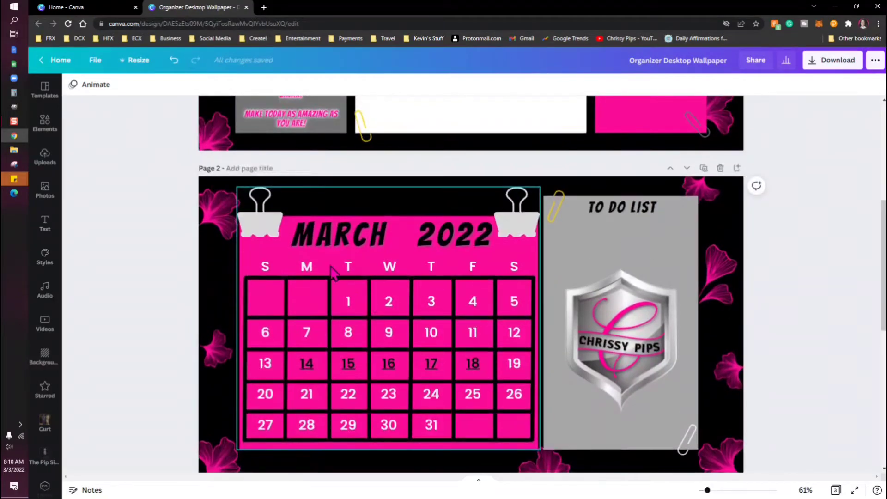
pyautogui.scroll(3, 356, 268)
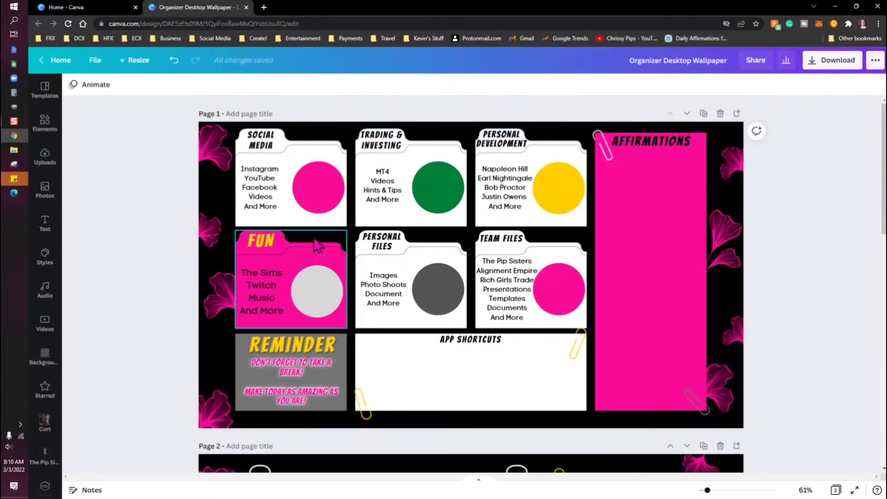
pyautogui.scroll(-3, 431, 382)
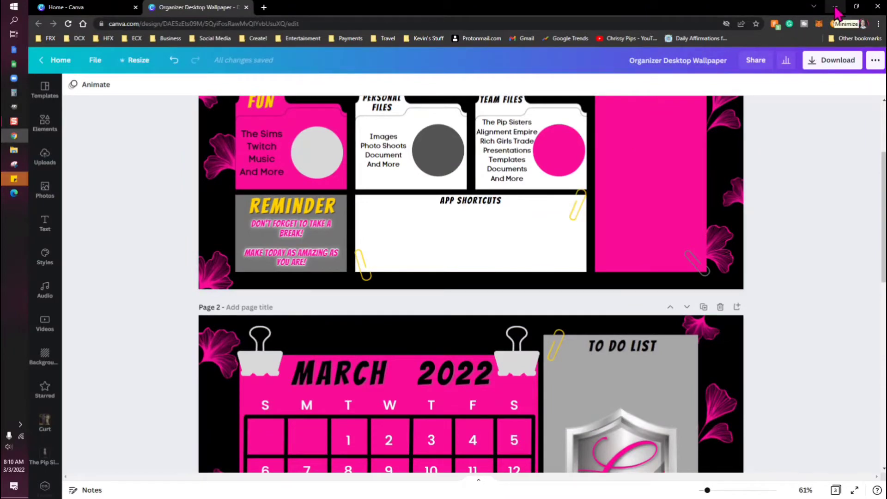
pyautogui.scroll(3, 530, 156)
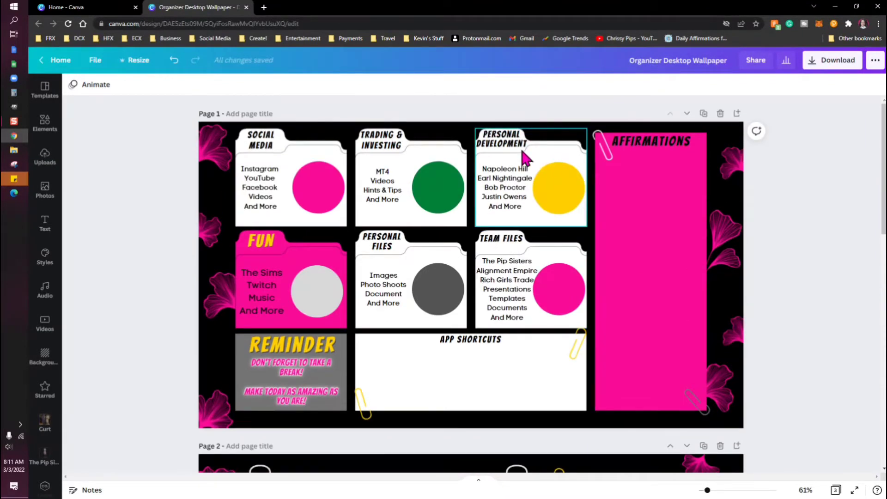
# Switch to the Downloads folder in File Explorer, select the three Organizer Desktop Wallpaper images and bring up the Set as desktop background option
pyautogui.click(836, 7)
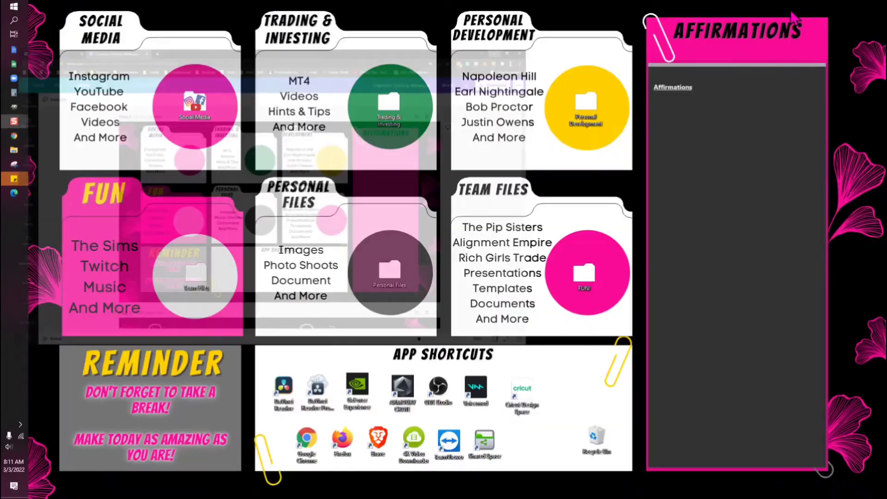
pyautogui.rightClick(360, 183)
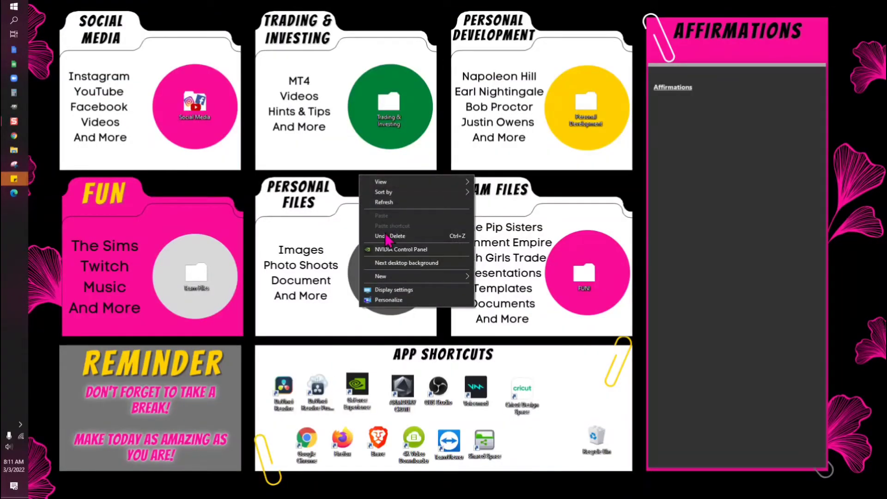
pyautogui.click(13, 150)
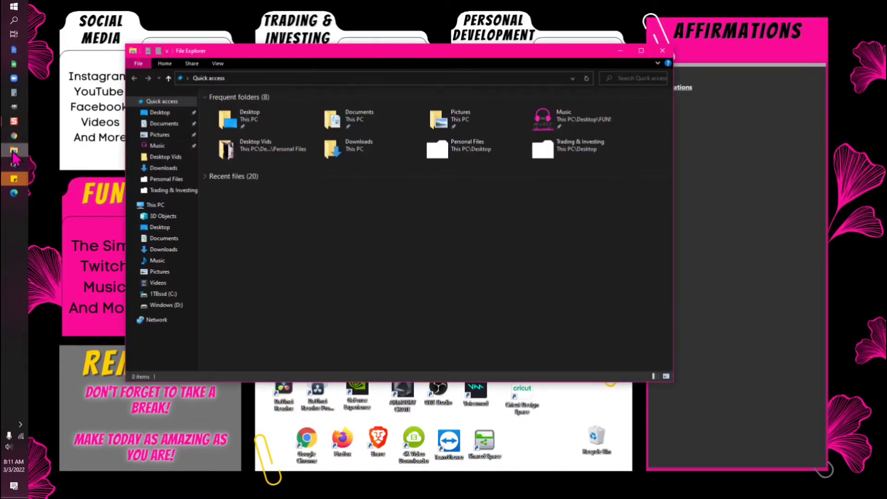
pyautogui.click(162, 168)
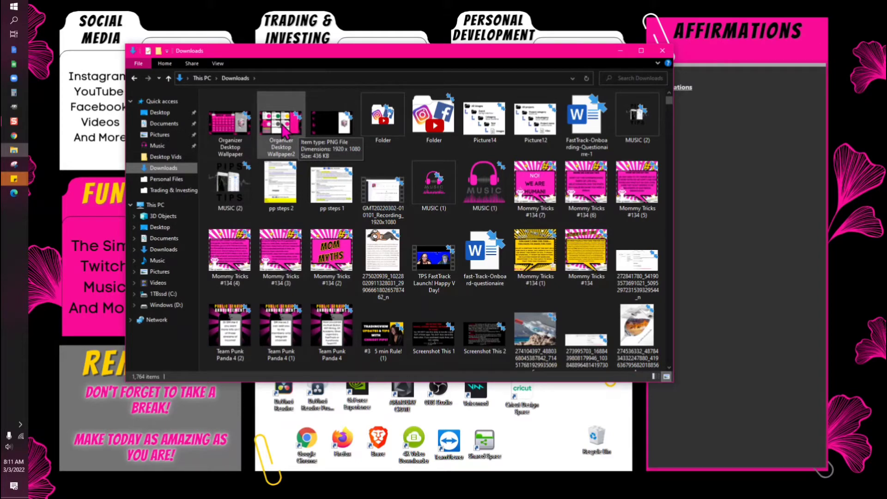
pyautogui.click(323, 132)
pyautogui.keyDown('shift'); pyautogui.click(228, 129); pyautogui.keyUp('shift')
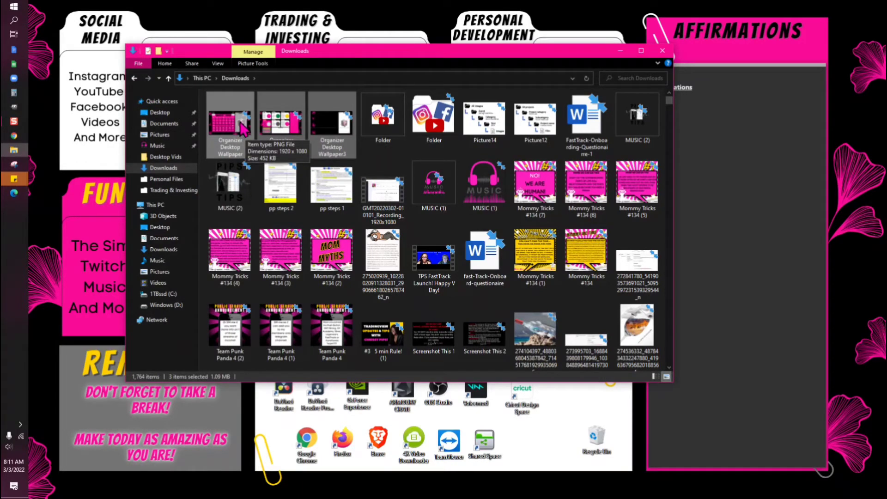
pyautogui.rightClick(304, 123)
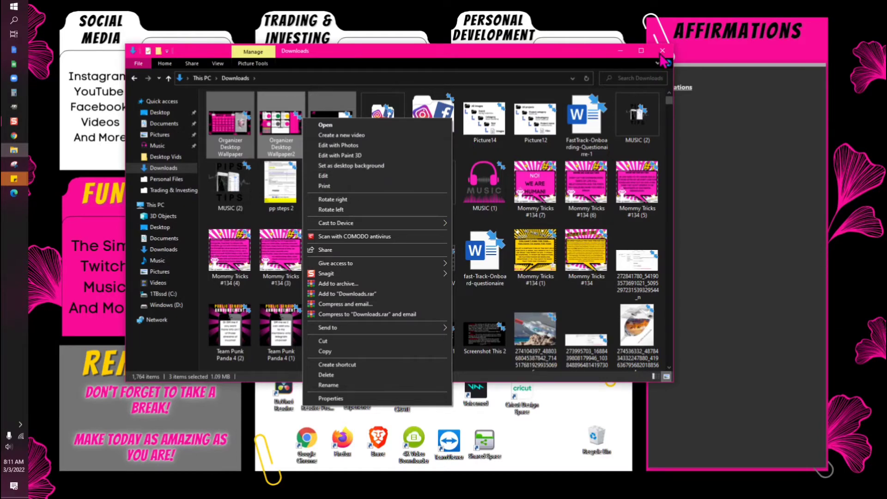
pyautogui.click(384, 166)
# Open the desktop's Personalize settings
pyautogui.rightClick(340, 160)
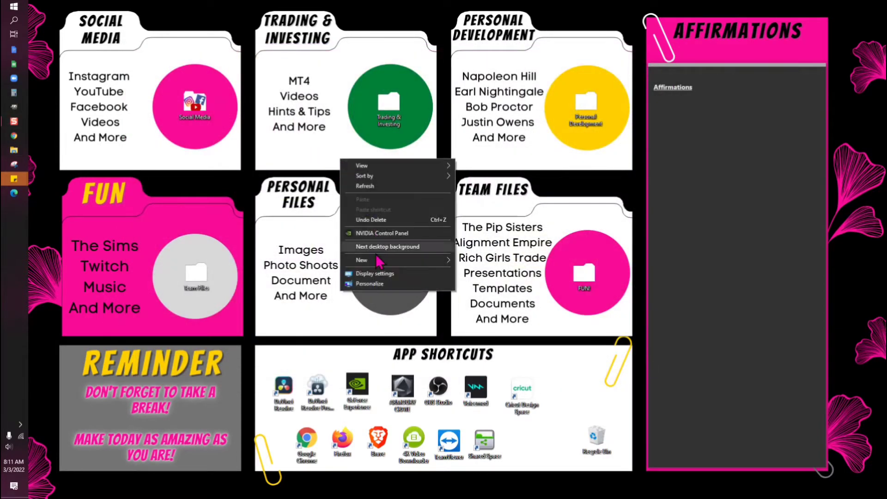
pyautogui.click(369, 280)
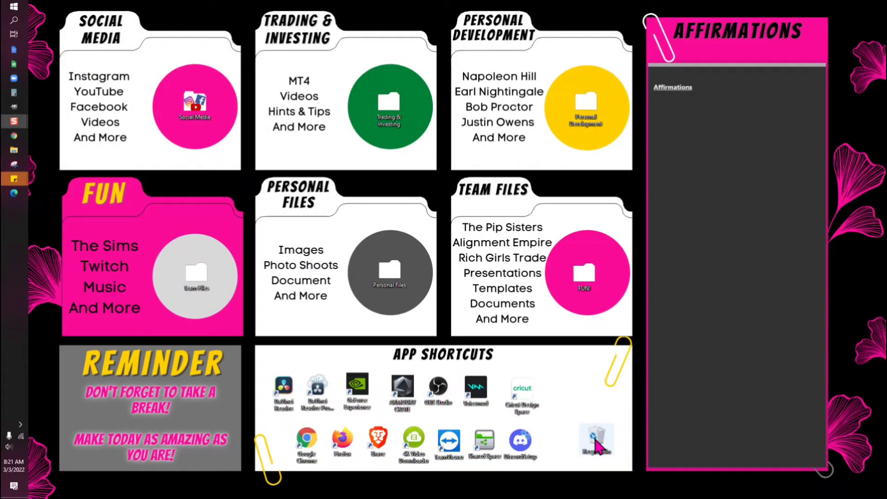
# Open the Recycle Bin and empty it, permanently deleting all of its items
pyautogui.doubleClick(598, 443)
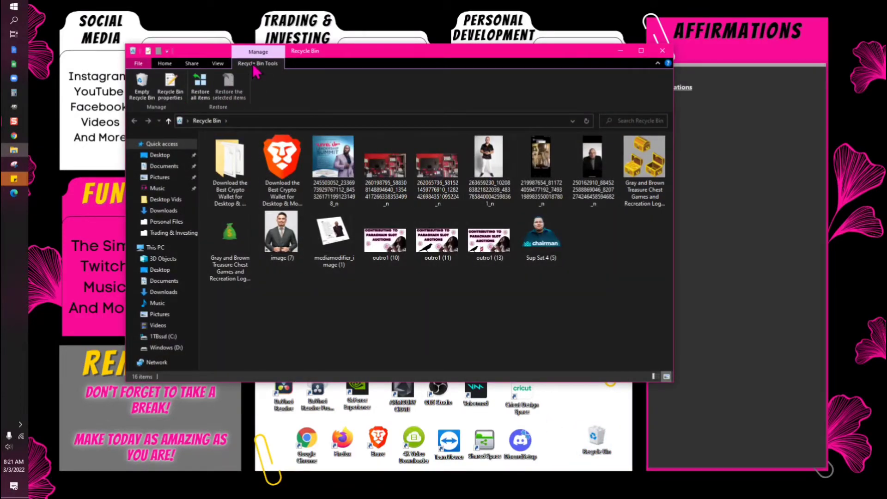
pyautogui.click(143, 92)
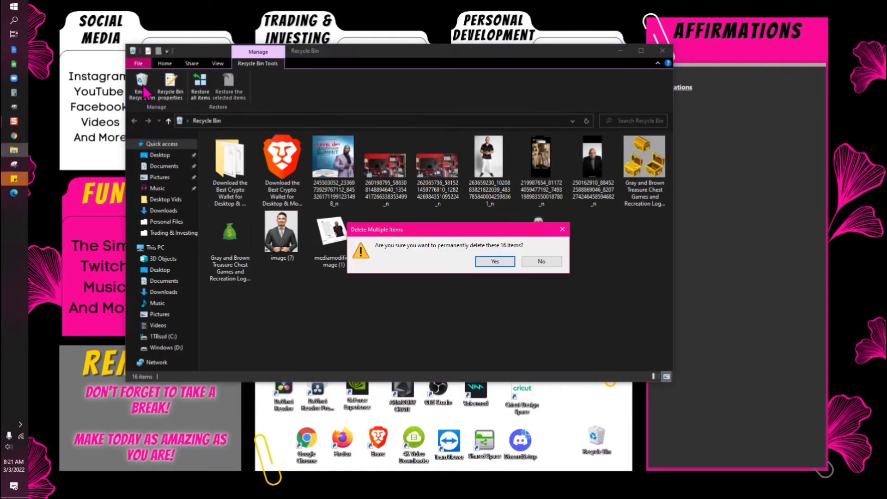
pyautogui.click(495, 262)
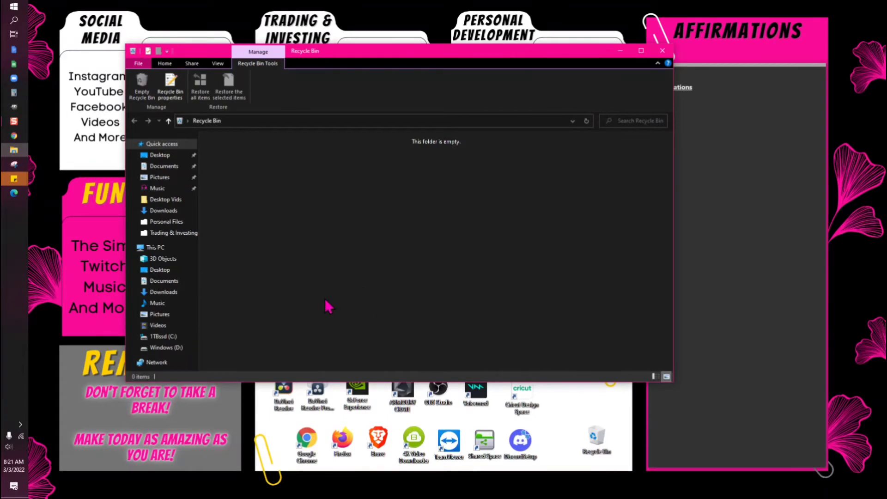
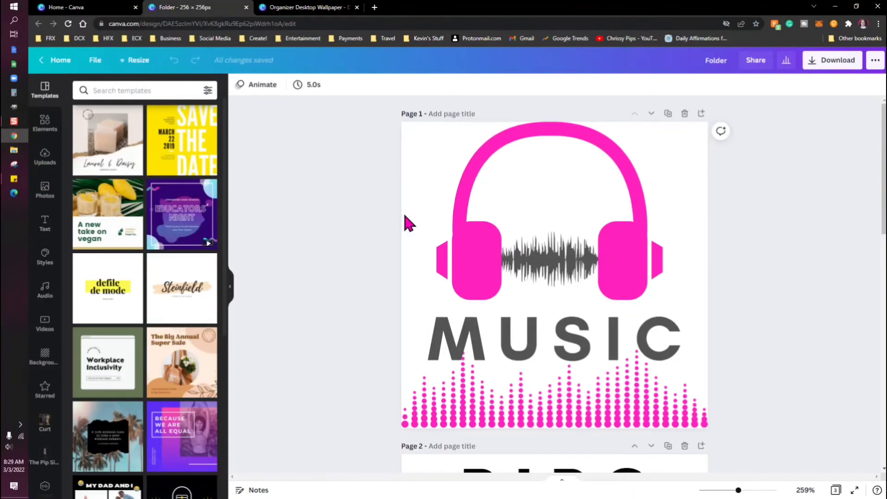
pyautogui.scroll(-5, 515, 263)
pyautogui.scroll(5, 483, 253)
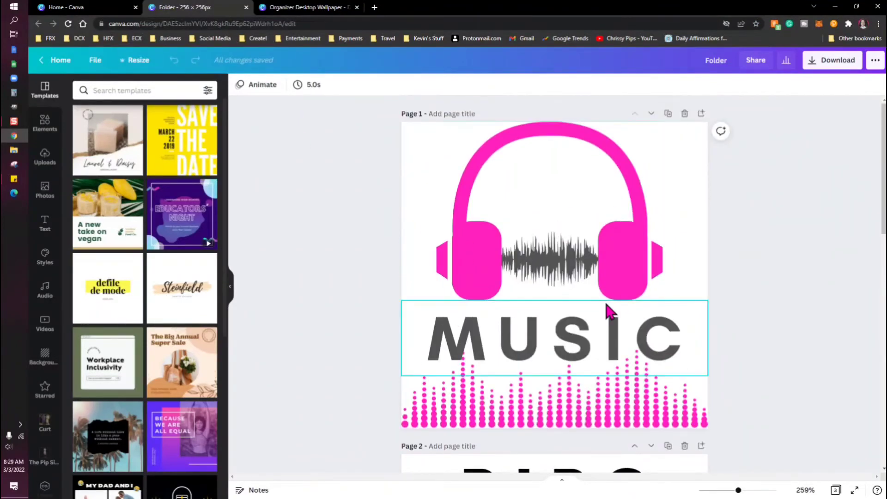
# Duplicate page 3 of the Folder design and delete the Instagram, Facebook and YouTube logos from the copy
pyautogui.scroll(-5, 518, 273)
pyautogui.scroll(-1, 516, 270)
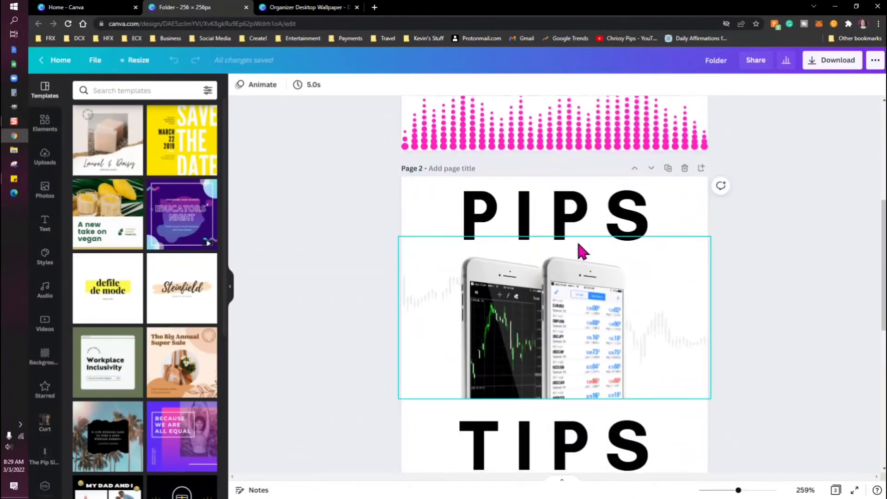
pyautogui.scroll(-2, 510, 344)
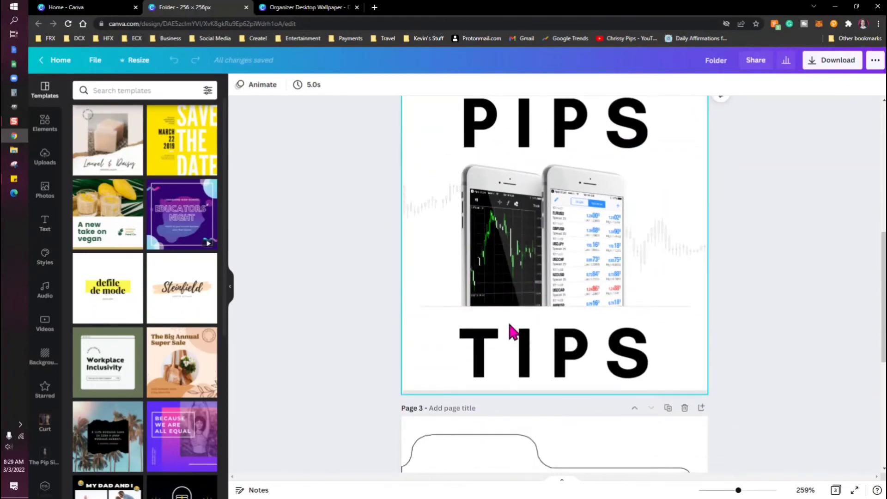
pyautogui.scroll(-6, 512, 329)
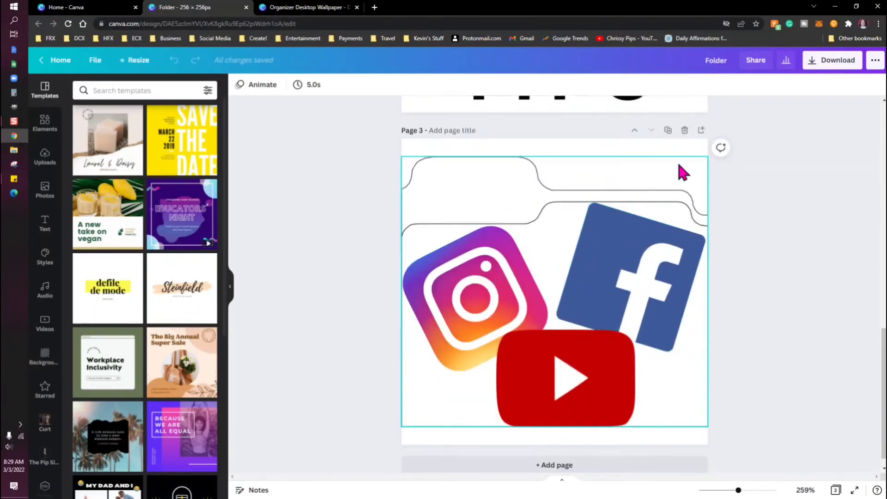
pyautogui.click(668, 130)
pyautogui.click(468, 288)
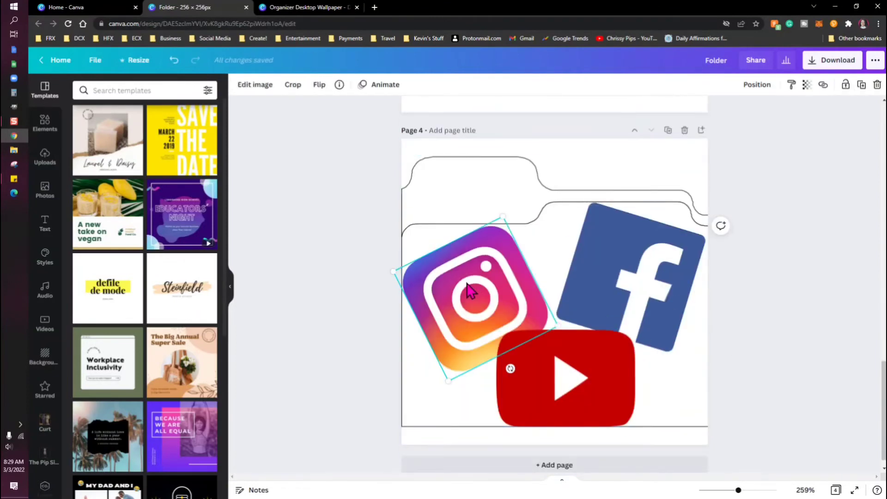
pyautogui.press('Delete')
pyautogui.click(622, 287)
pyautogui.press('Delete')
pyautogui.click(579, 358)
pyautogui.press('Delete')
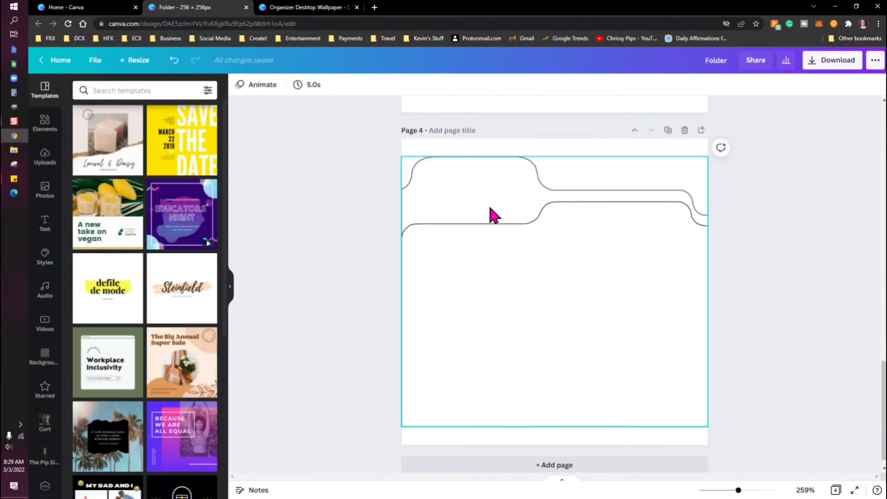
# Place the phones image from the PIPS TIPS page on the page 4 folder, enlarging and positioning it across the folder's front
pyautogui.scroll(8, 495, 208)
pyautogui.scroll(4, 499, 198)
pyautogui.moveTo(537, 220); pyautogui.dragTo(526, 344)
pyautogui.scroll(-8, 524, 270)
pyautogui.moveTo(694, 266); pyautogui.dragTo(770, 226)
pyautogui.moveTo(610, 337); pyautogui.dragTo(592, 318)
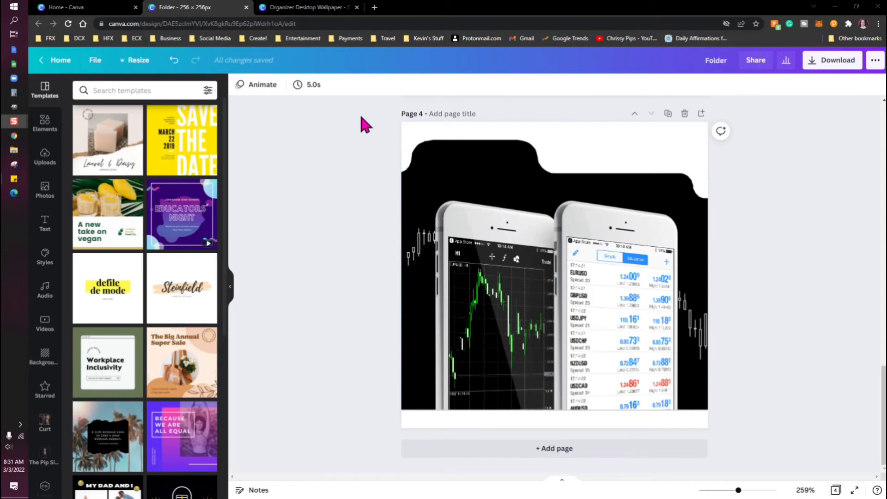
# Download only page 4 of the Folder design as a PNG with a transparent background
pyautogui.click(834, 69)
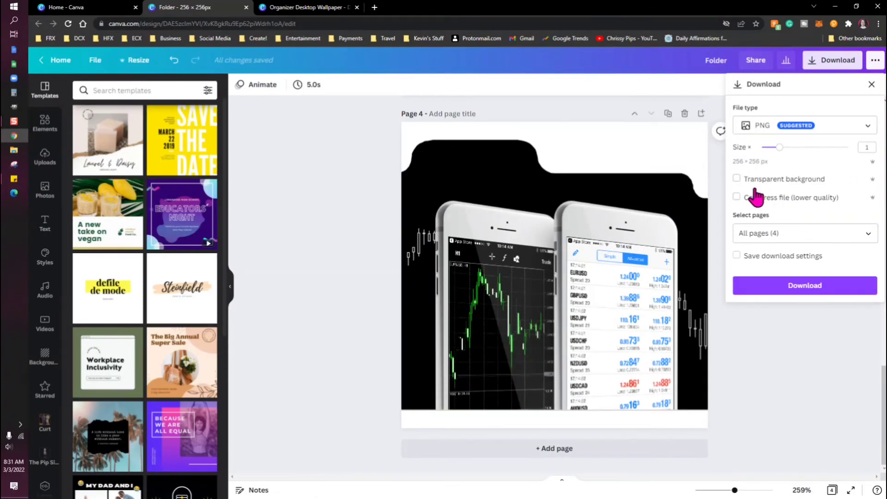
pyautogui.click(736, 178)
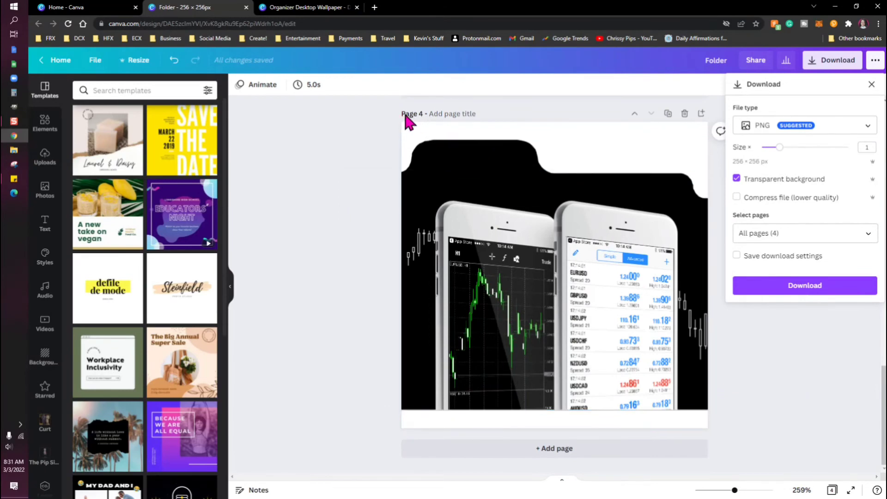
pyautogui.click(852, 233)
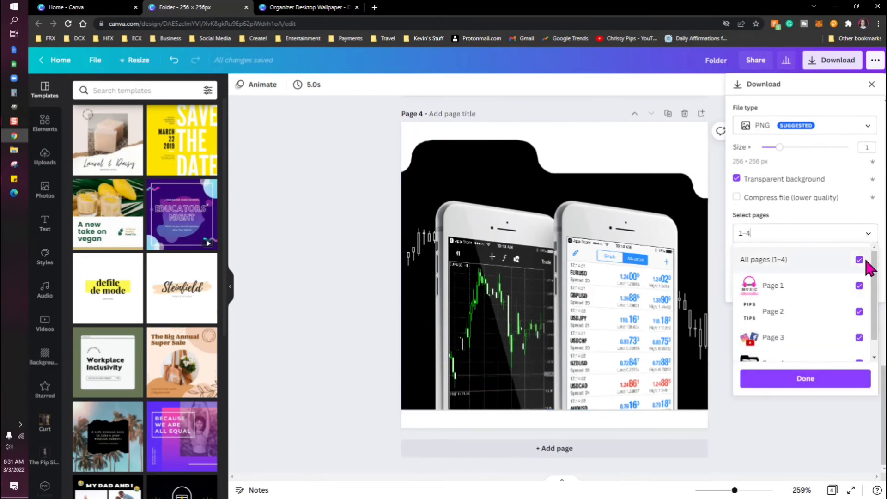
pyautogui.click(859, 260)
pyautogui.scroll(-1, 863, 323)
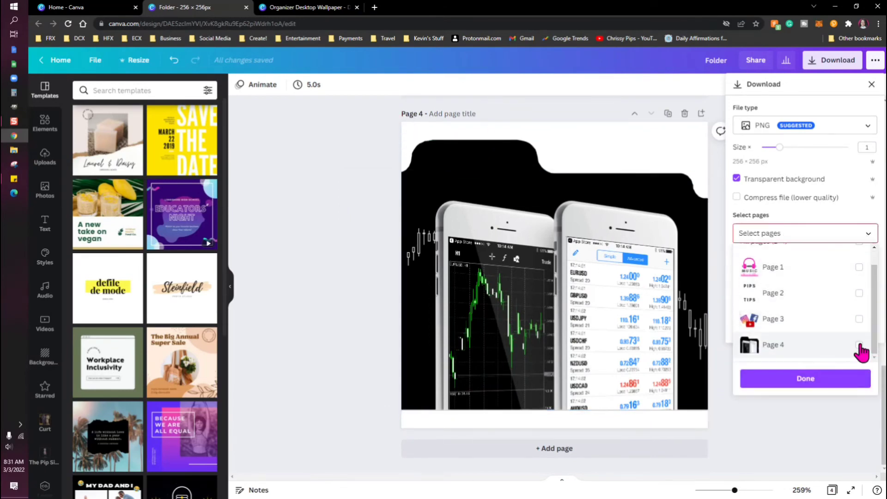
pyautogui.click(859, 345)
pyautogui.click(836, 372)
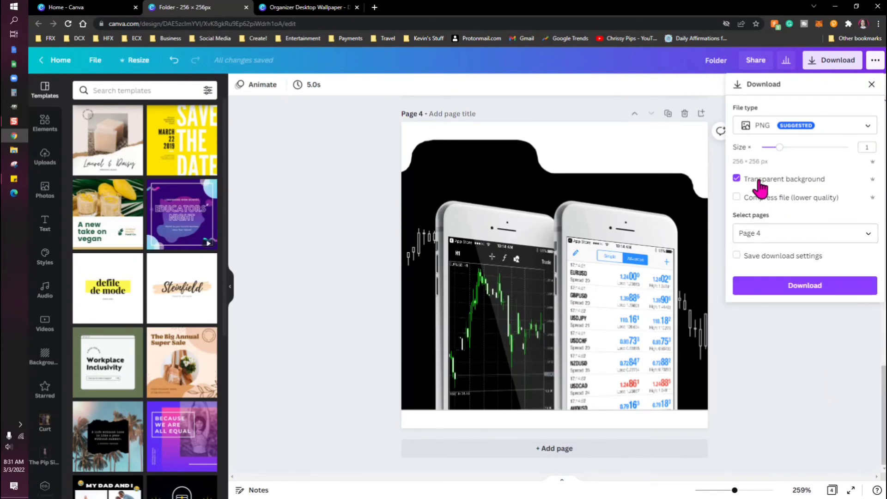
pyautogui.click(805, 291)
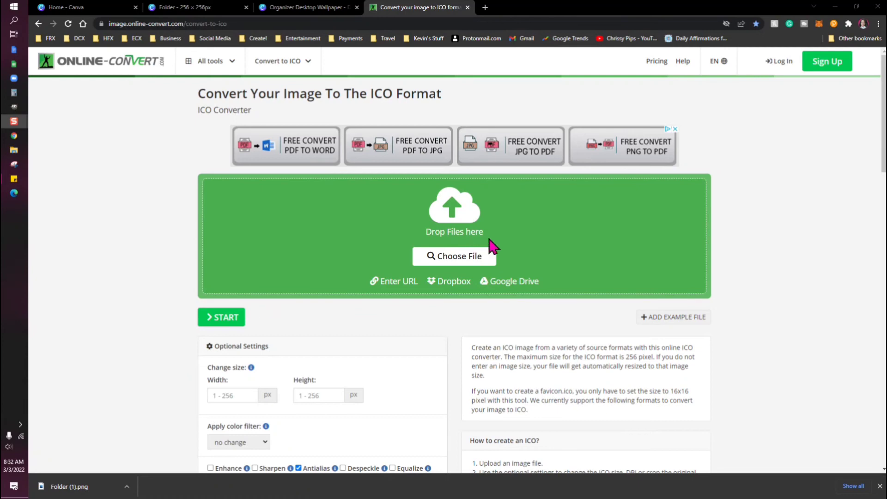
# Upload the Folder (1) image from Downloads to the Online-Convert ICO converter and start the conversion
pyautogui.click(453, 260)
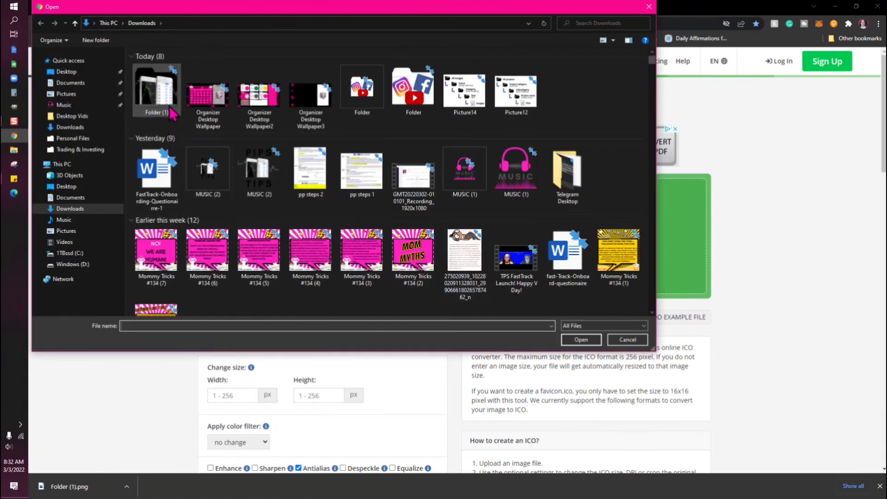
pyautogui.doubleClick(163, 98)
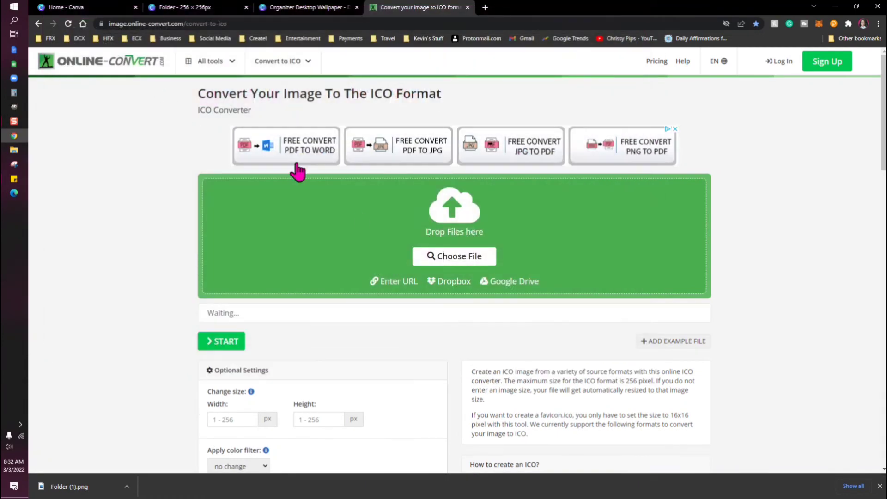
pyautogui.click(229, 353)
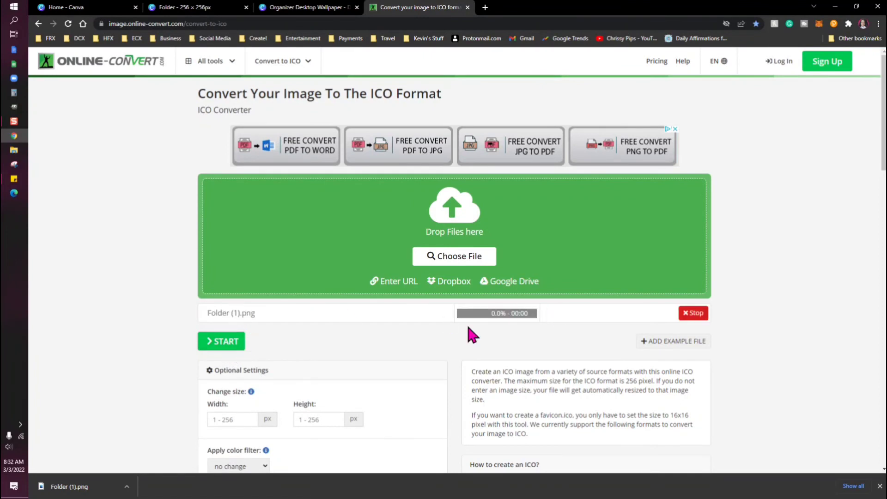
pyautogui.click(233, 341)
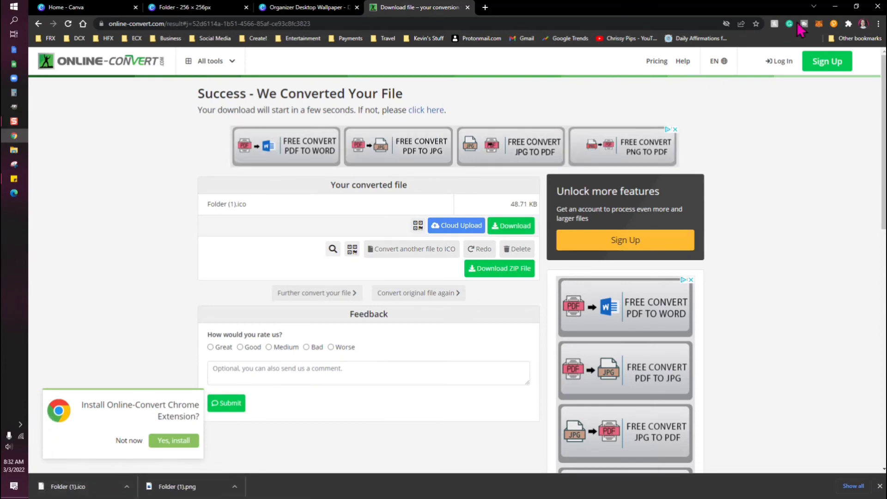
# Return to the desktop and change the Trading & Investing folder's icon to the Folder (1) icon file from Downloads
pyautogui.click(836, 7)
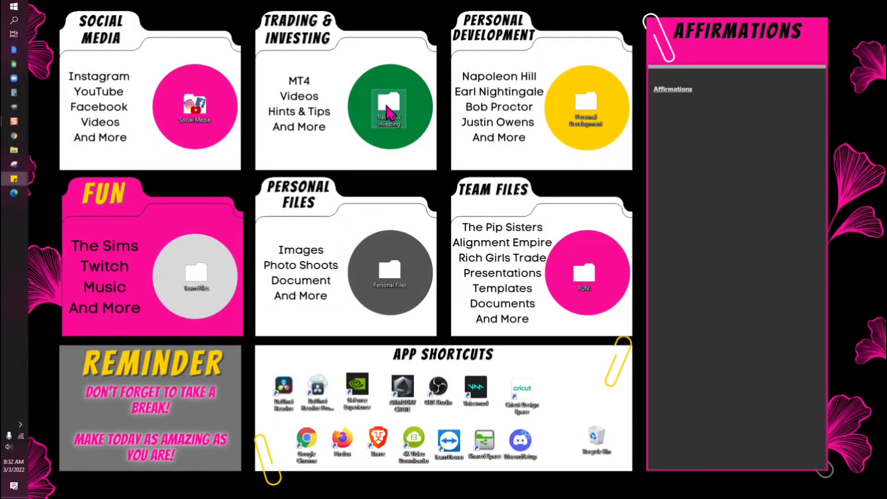
pyautogui.rightClick(387, 110)
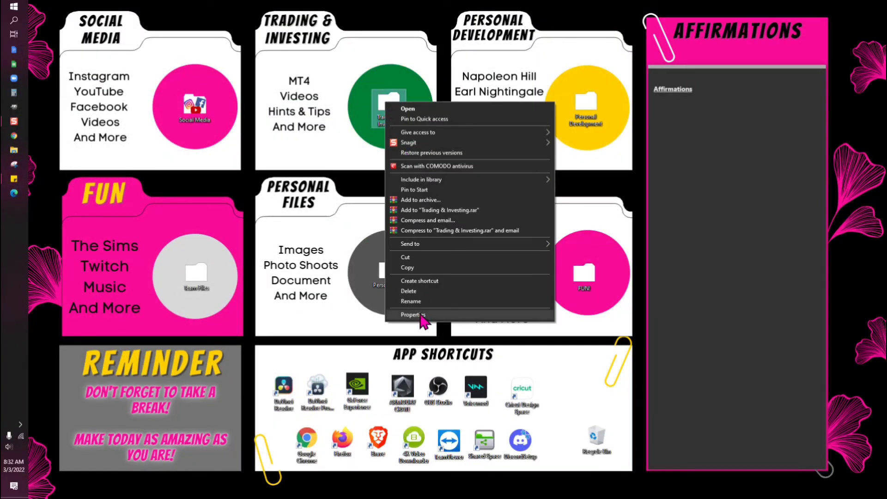
pyautogui.click(412, 314)
pyautogui.click(516, 125)
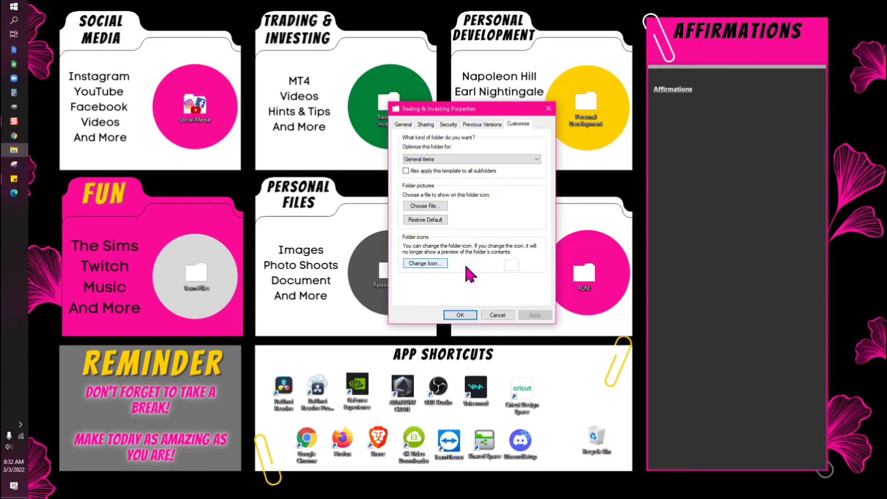
pyautogui.click(430, 264)
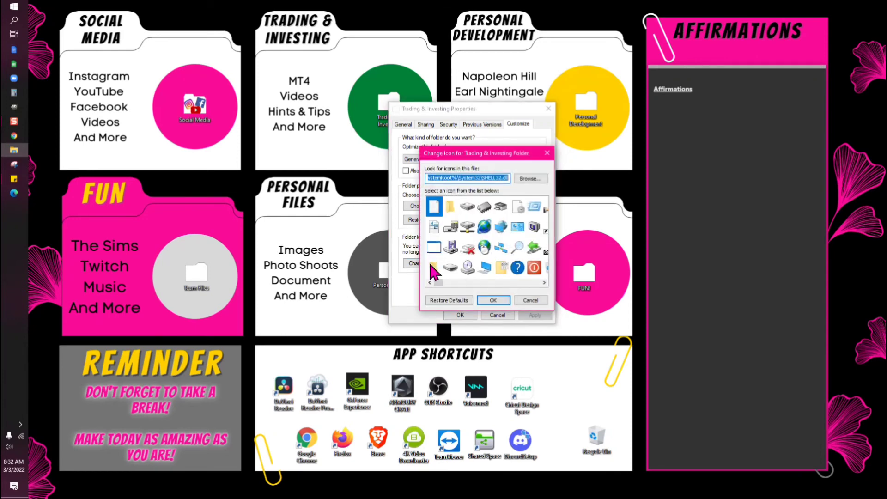
pyautogui.click(529, 178)
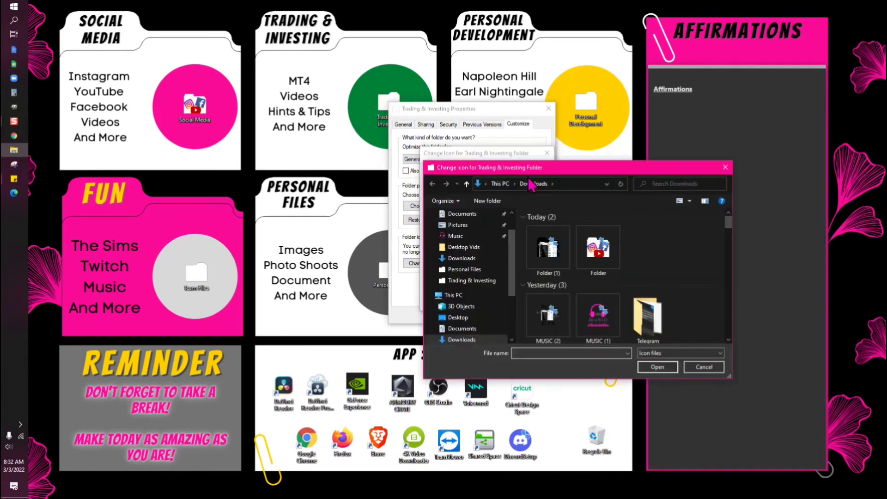
pyautogui.doubleClick(548, 247)
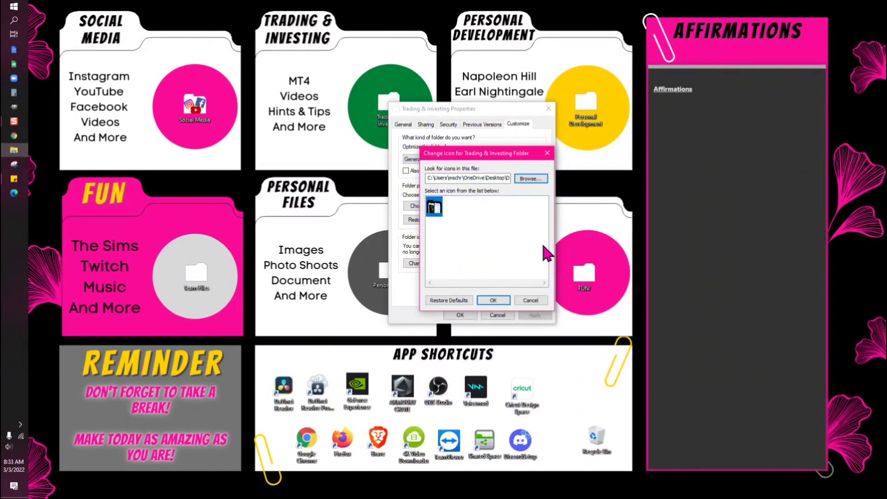
pyautogui.click(494, 299)
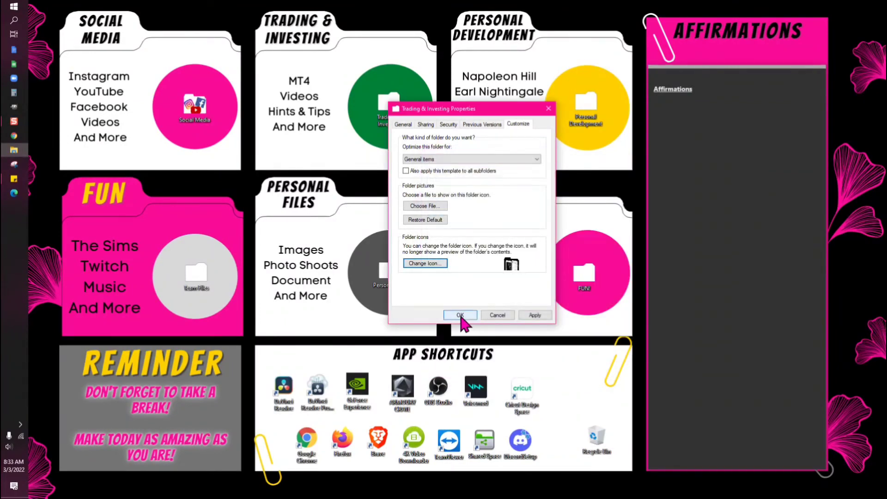
pyautogui.click(460, 315)
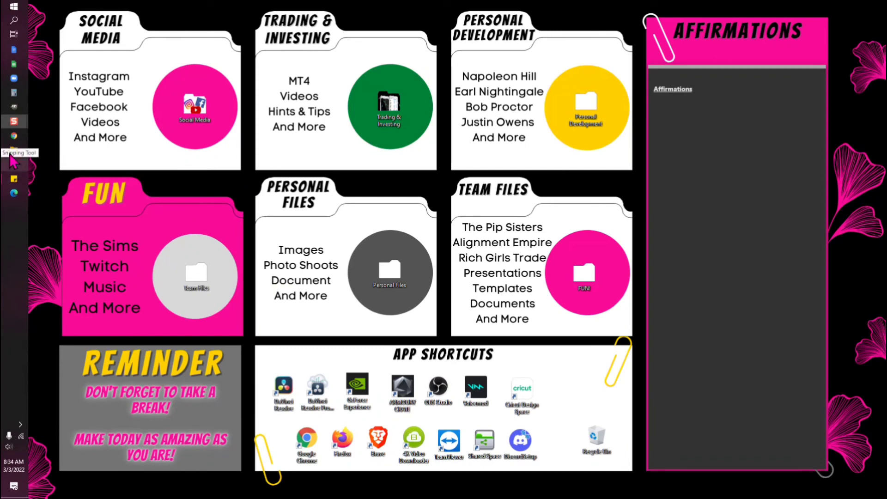
# Switch back to Chrome and add the Home - Canva tab to a new tab group named Canva
pyautogui.click(14, 135)
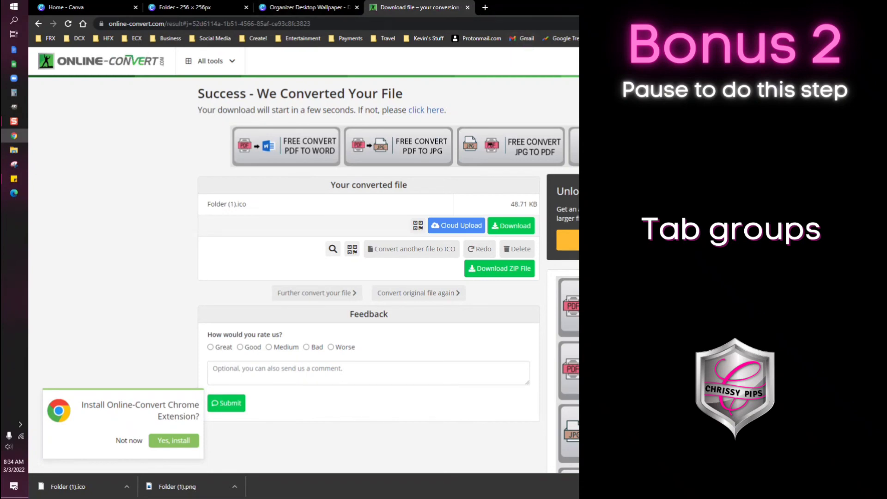
pyautogui.rightClick(95, 8)
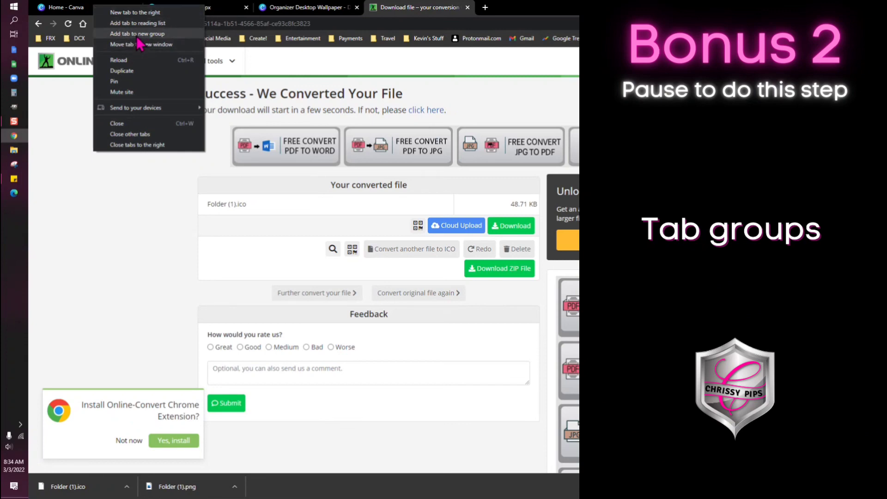
pyautogui.click(149, 35)
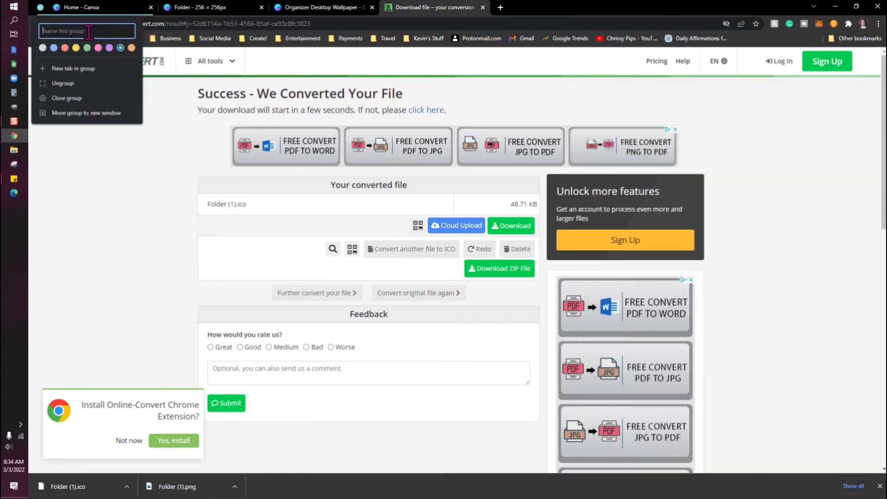
pyautogui.write('Canz')
pyautogui.press('BackSpace')
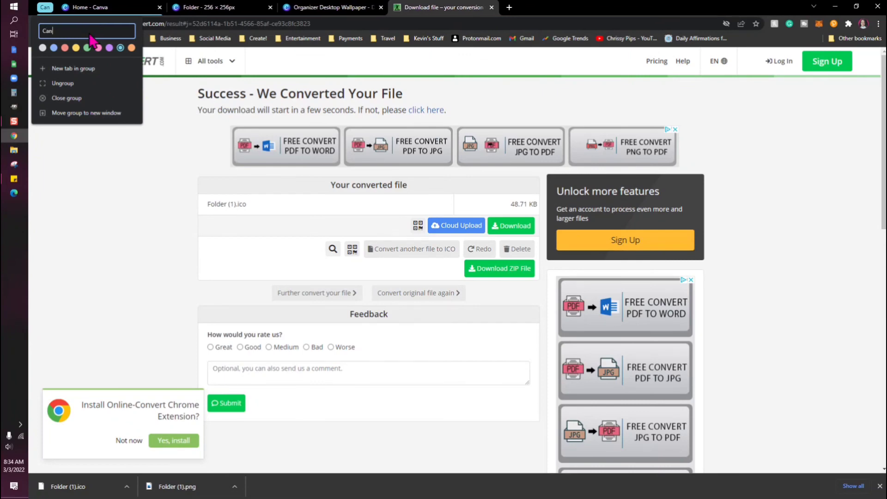
pyautogui.write('va')
pyautogui.press('Return')
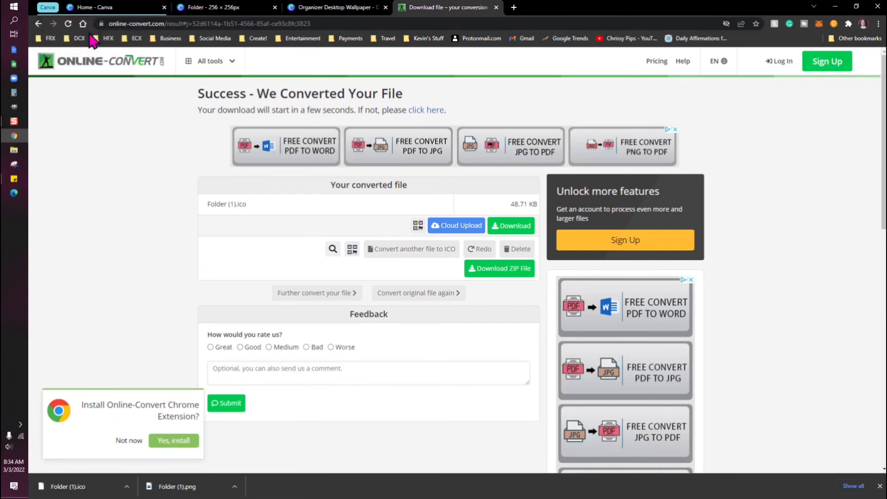
# Add the Folder design and Organizer Desktop Wallpaper tabs to the Canva group and collapse the group
pyautogui.rightClick(209, 10)
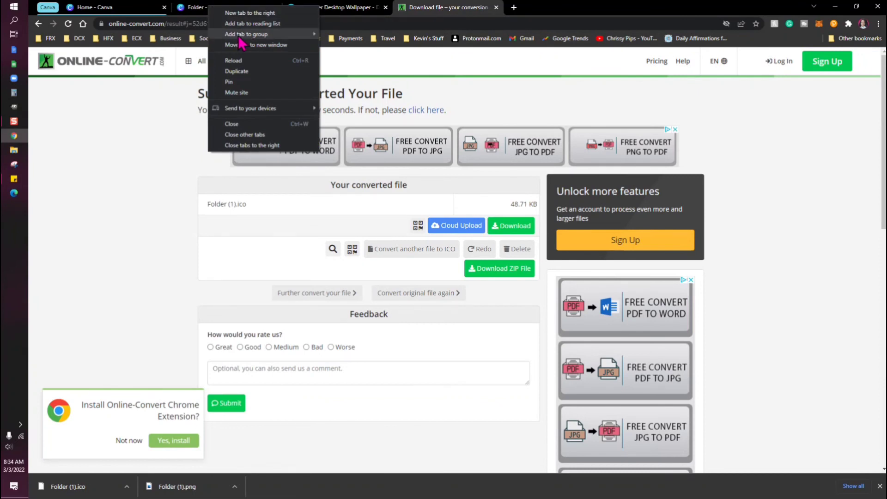
pyautogui.moveTo(237, 37)
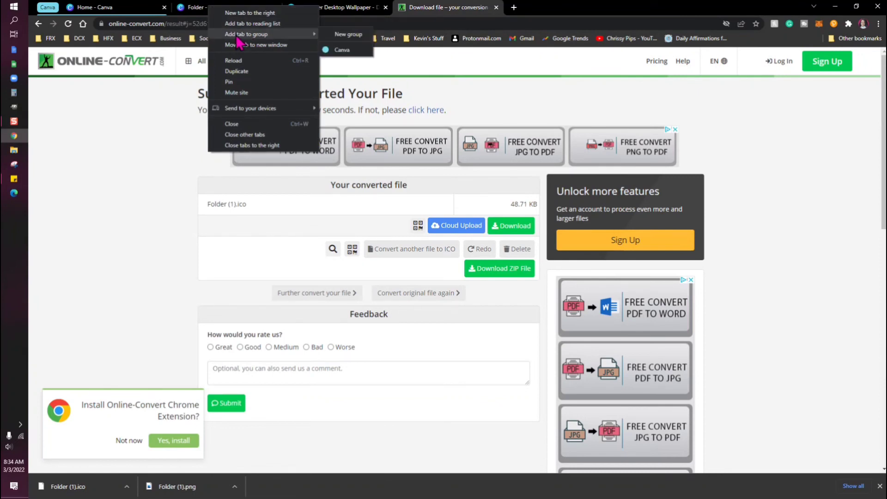
pyautogui.click(344, 50)
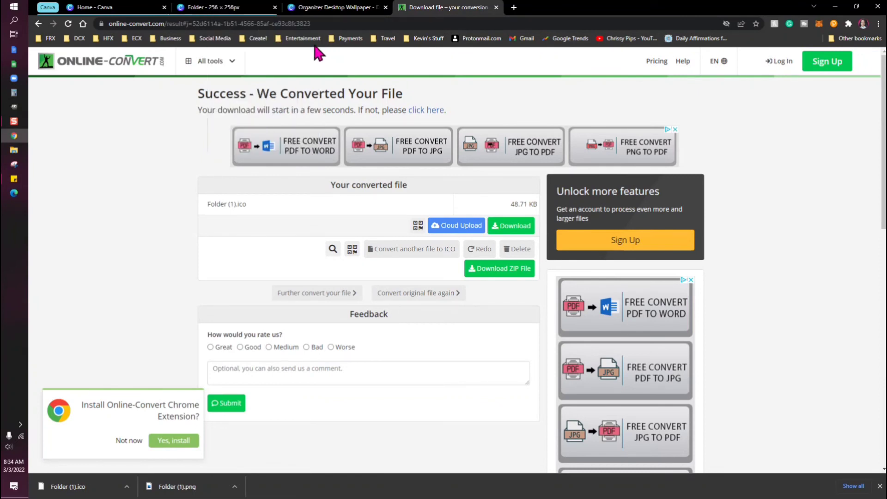
pyautogui.click(47, 10)
pyautogui.click(47, 9)
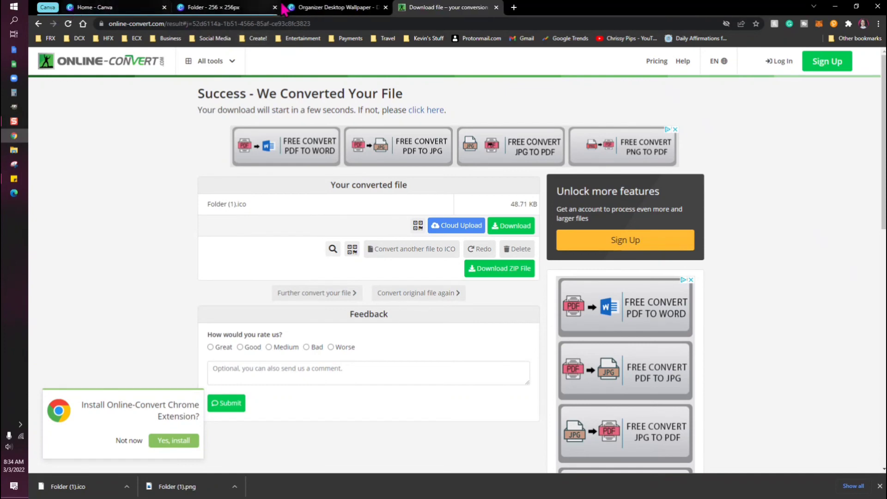
pyautogui.rightClick(315, 8)
pyautogui.moveTo(391, 41)
pyautogui.click(444, 49)
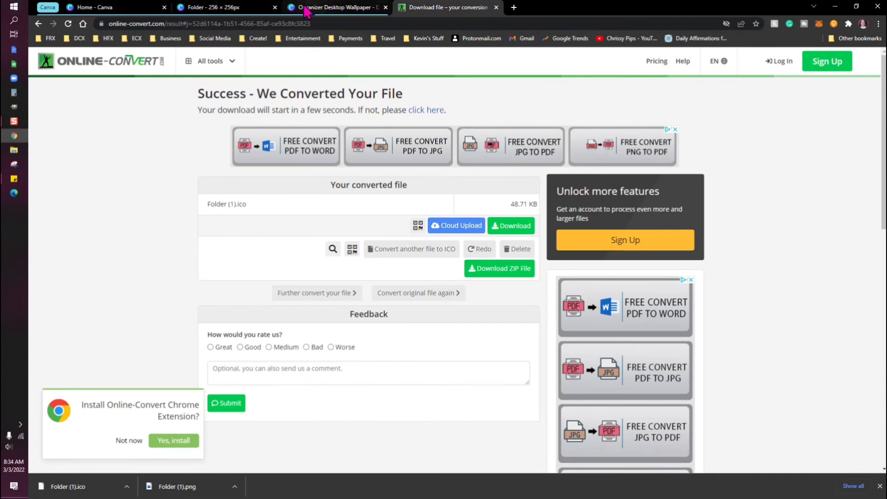
pyautogui.click(47, 9)
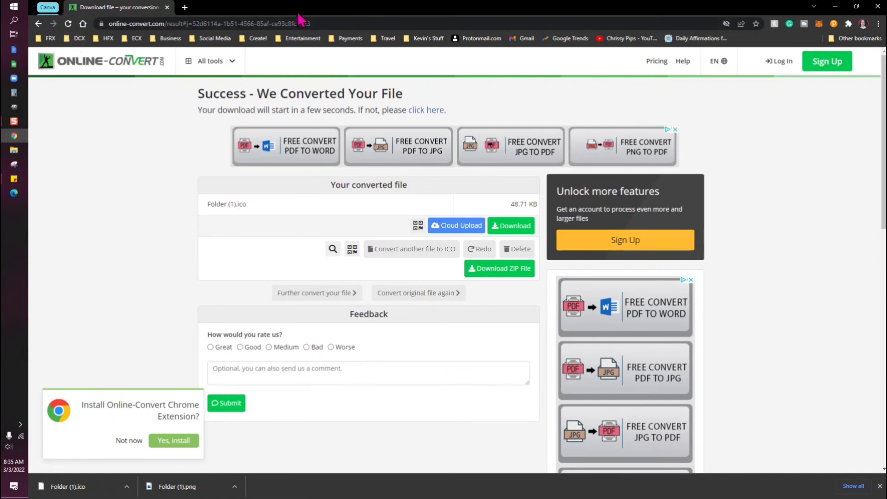
# Open a new browser tab and look at the available options for adding it to a tab group
pyautogui.click(184, 8)
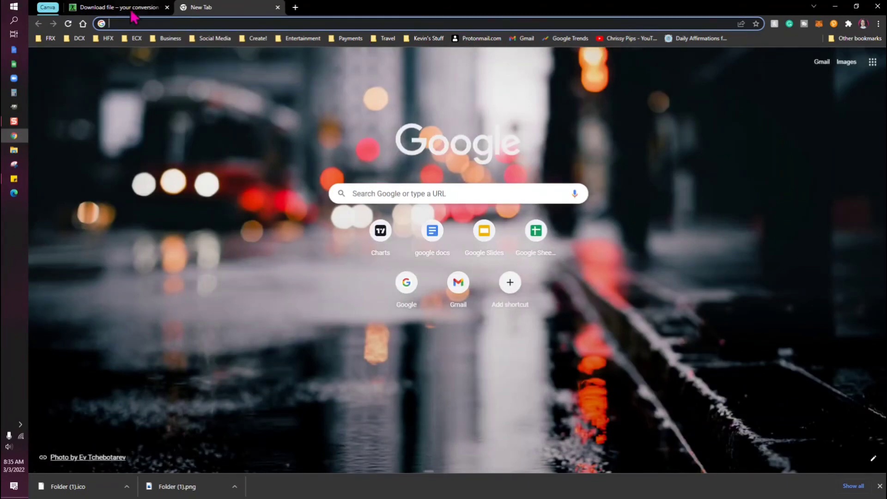
pyautogui.rightClick(230, 7)
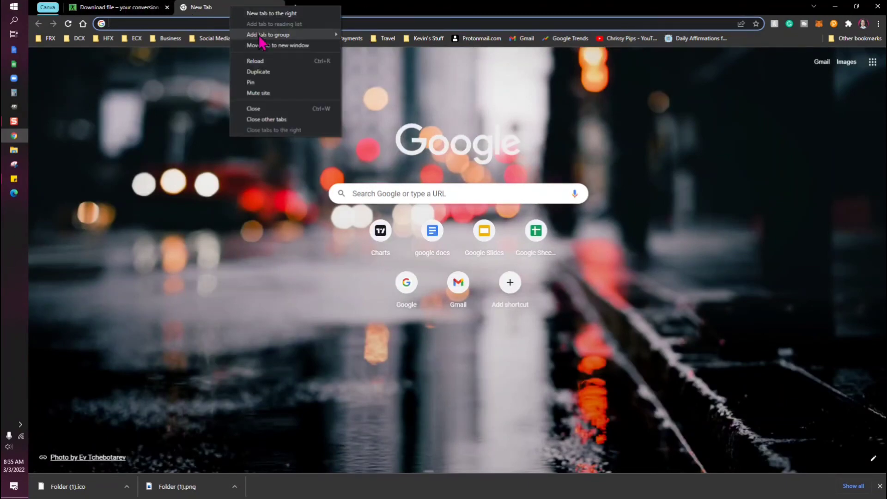
pyautogui.moveTo(282, 35)
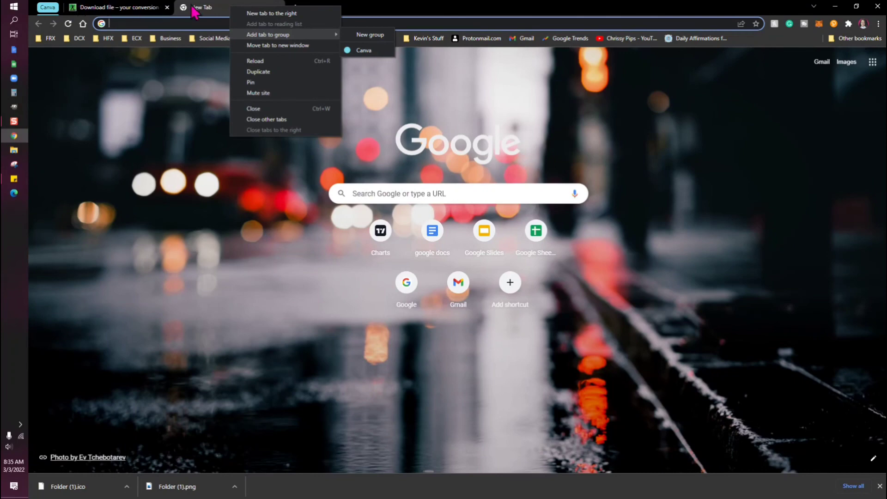
pyautogui.click(424, 9)
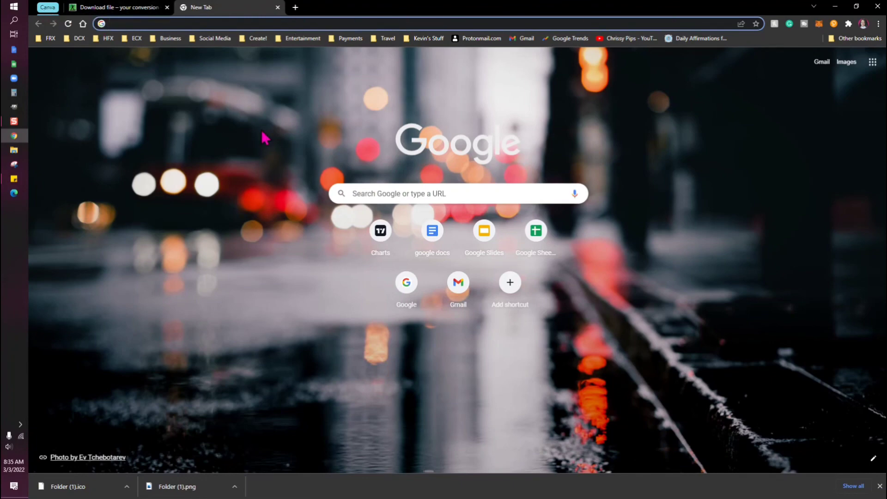
pyautogui.rightClick(243, 8)
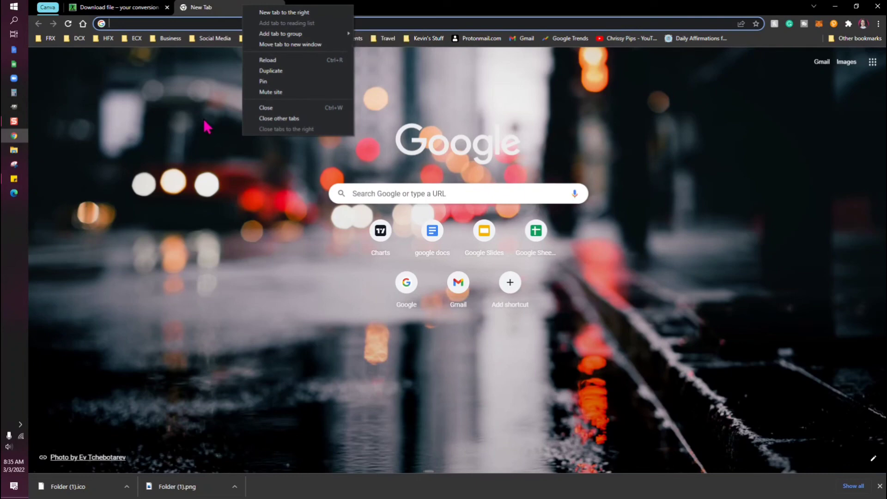
pyautogui.click(387, 8)
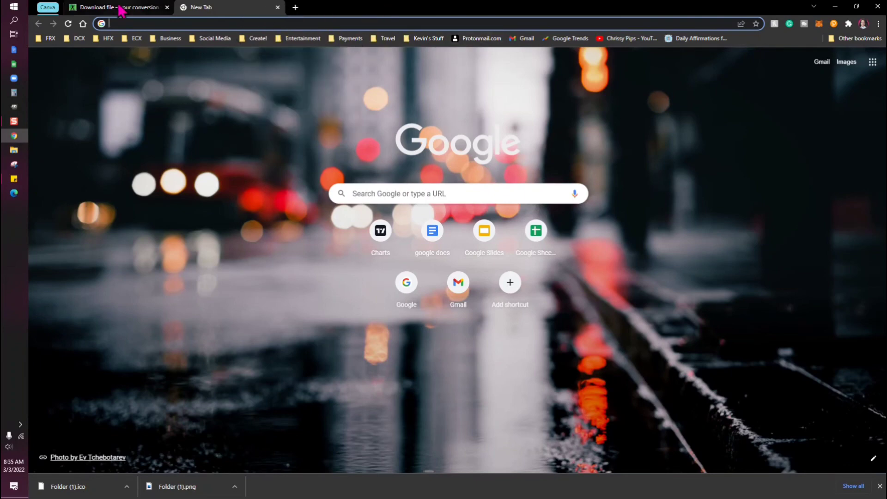
# Expand the Canva tab group and minimize the Chrome window to return to the desktop
pyautogui.click(48, 7)
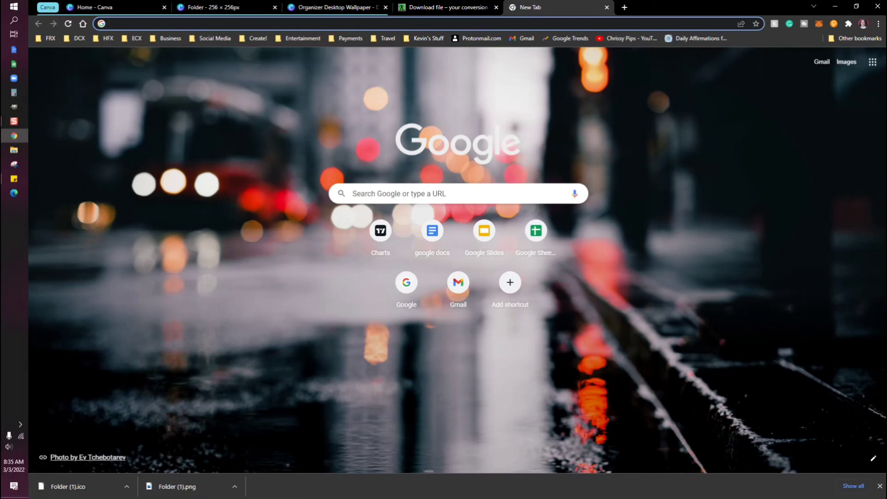
pyautogui.hotkey('alt', 'Tab')
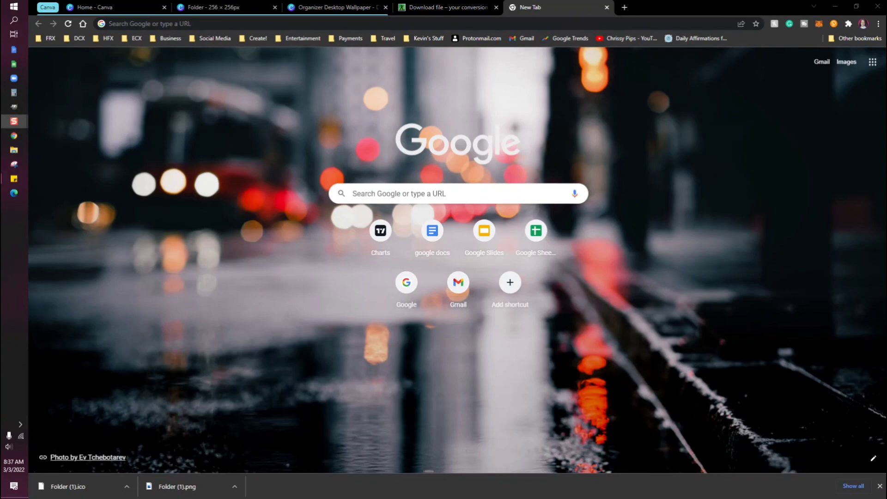
pyautogui.click(834, 6)
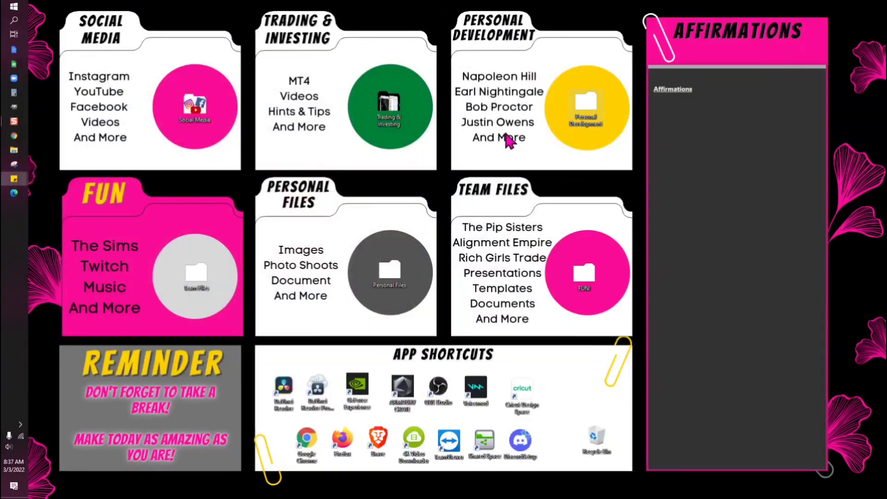